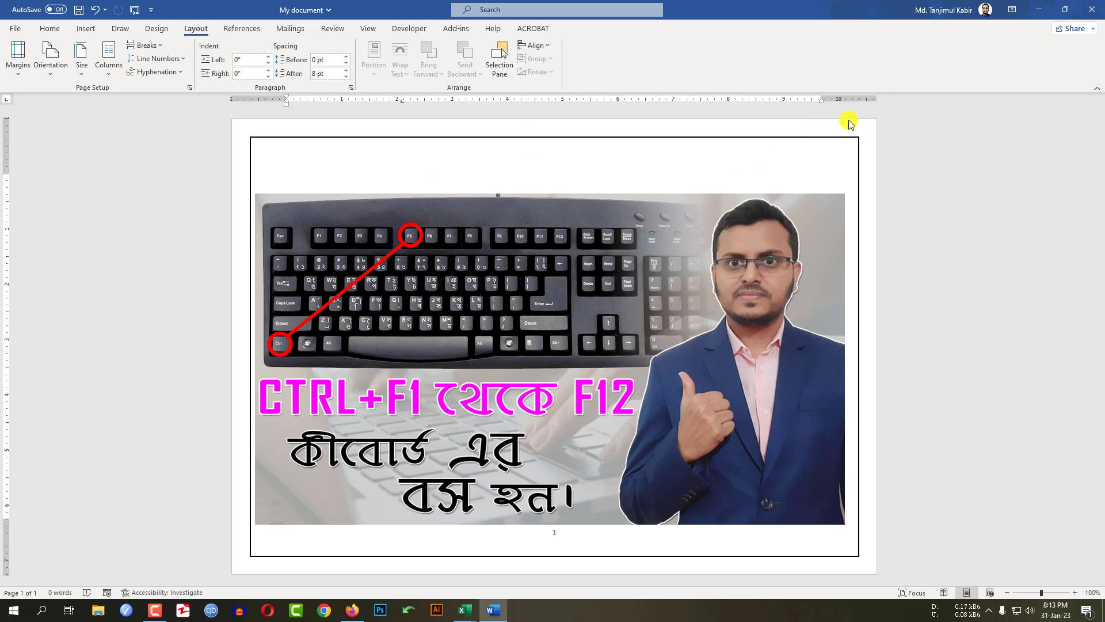
{"action": "left_click", "coordinate": [48, 28]}
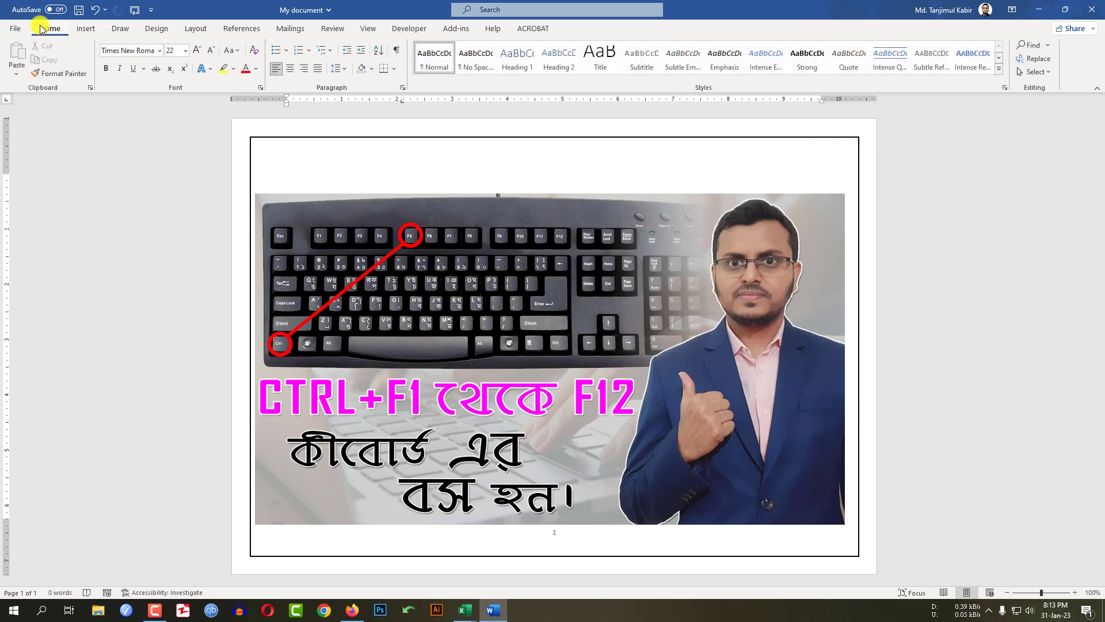
{"action": "left_click", "coordinate": [85, 29]}
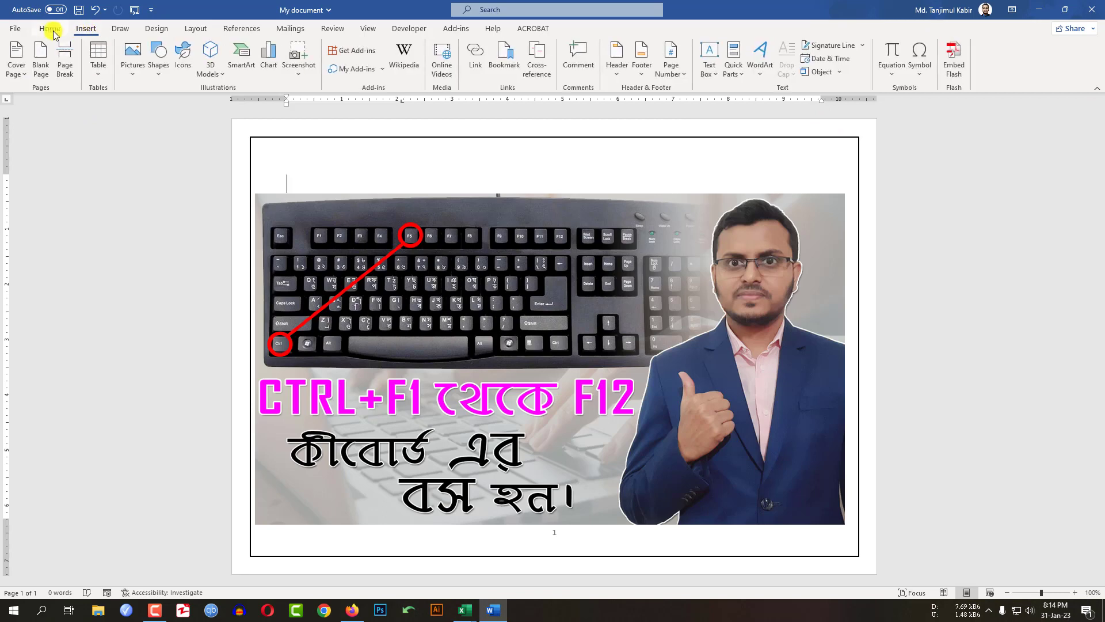
{"action": "left_click", "coordinate": [52, 30]}
{"action": "left_click", "coordinate": [86, 28]}
{"action": "left_click", "coordinate": [45, 30]}
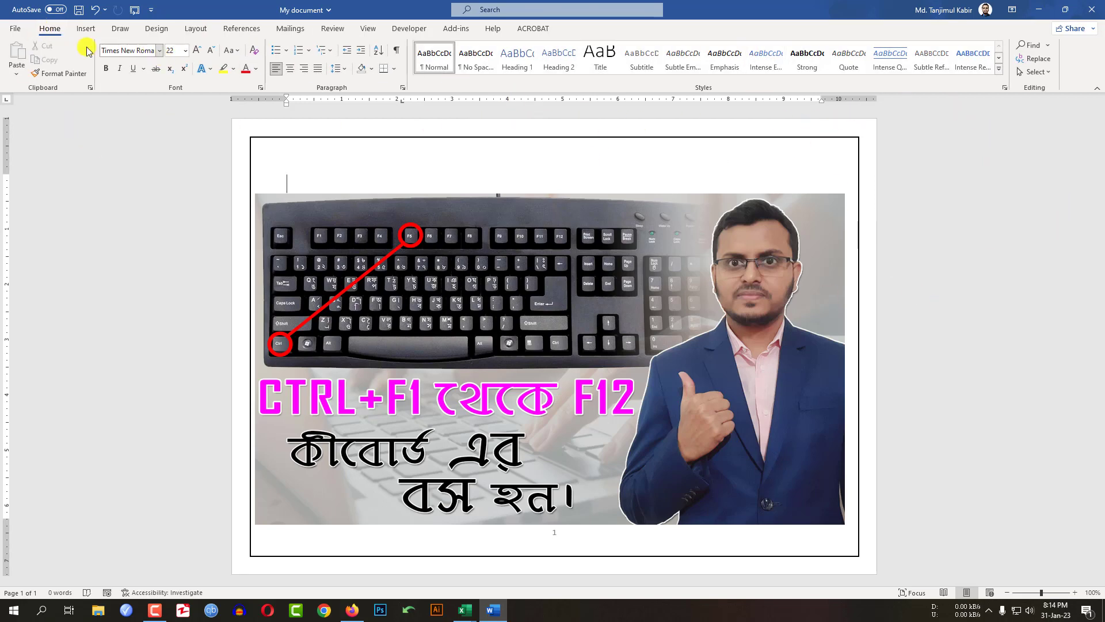
{"action": "mouse_move", "coordinate": [463, 611]}
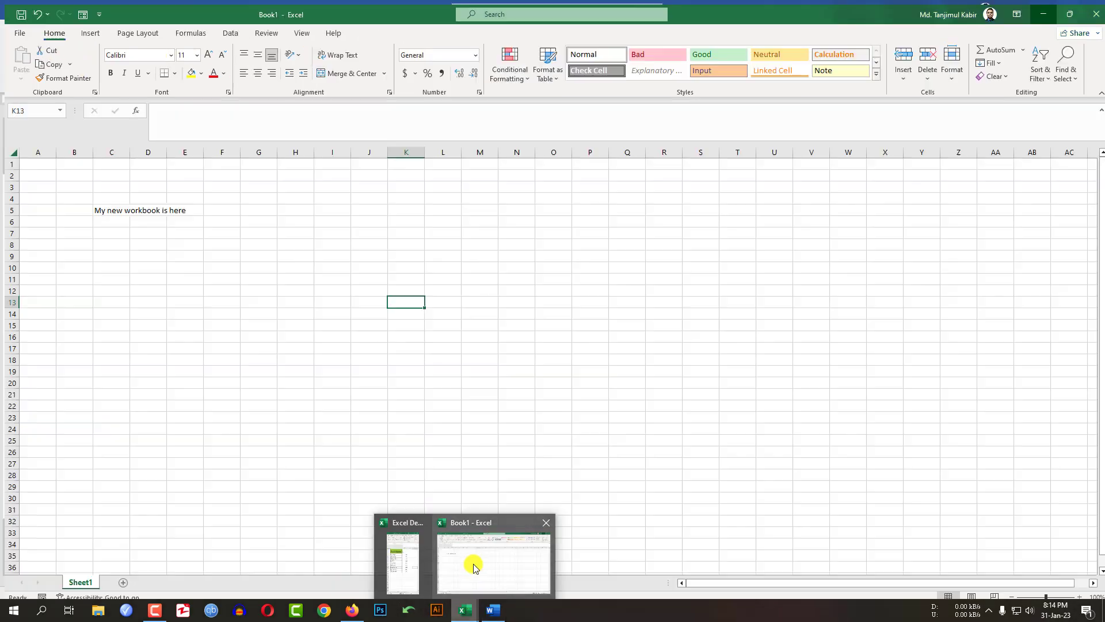
- In Book1, collapse and restore the ribbon with Ctrl+F1, then return to the Word document
{"action": "left_click", "coordinate": [469, 567]}
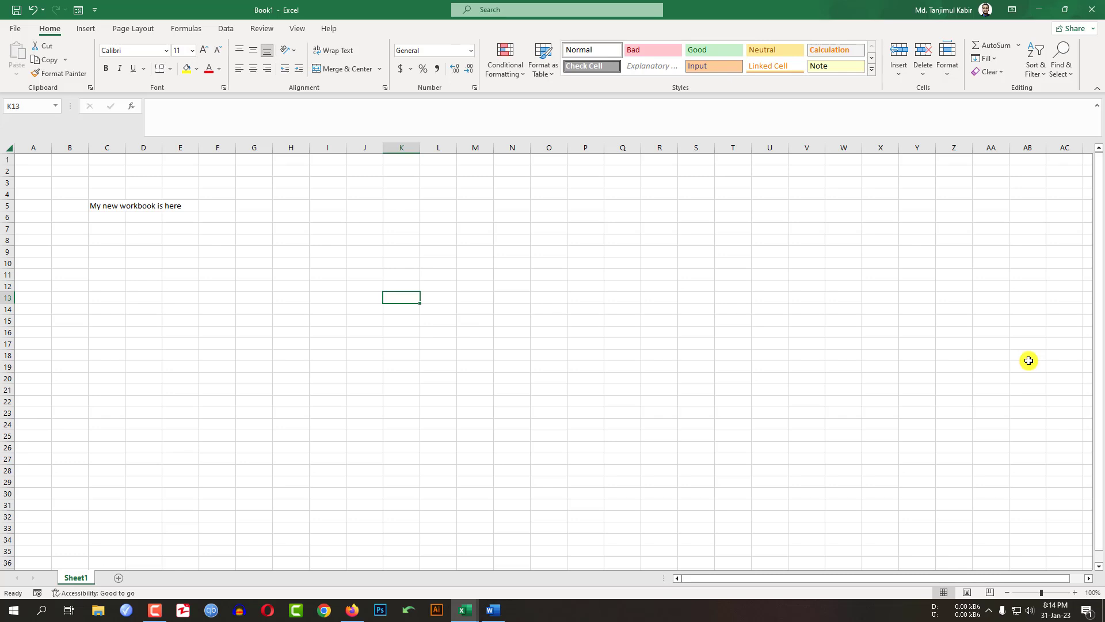
{"action": "key", "text": "ctrl+F1"}
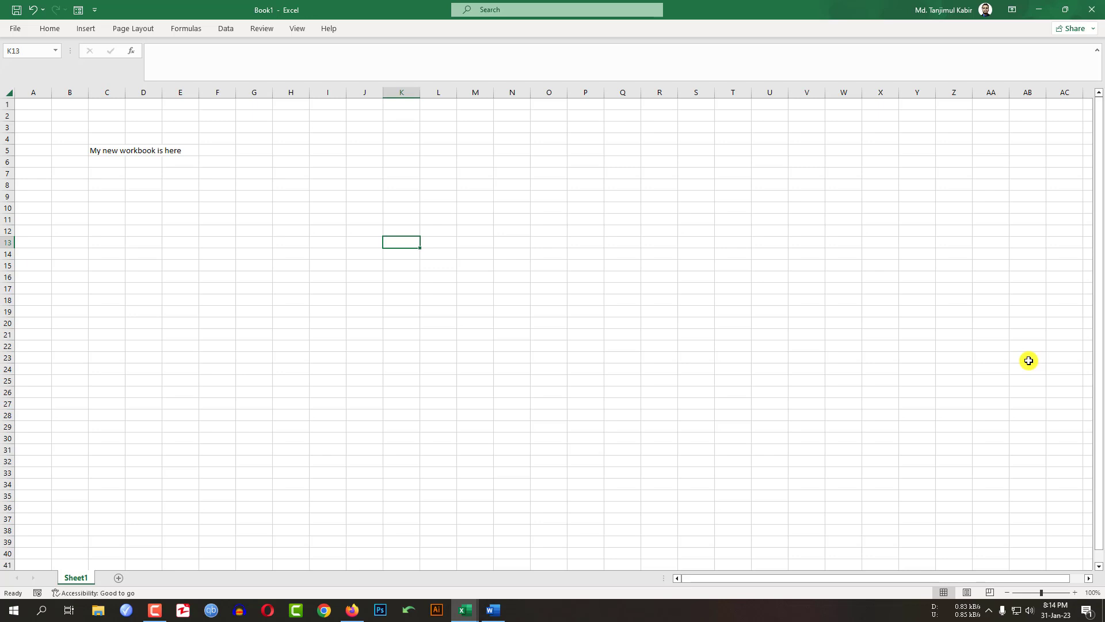
{"action": "key", "text": "ctrl+F1"}
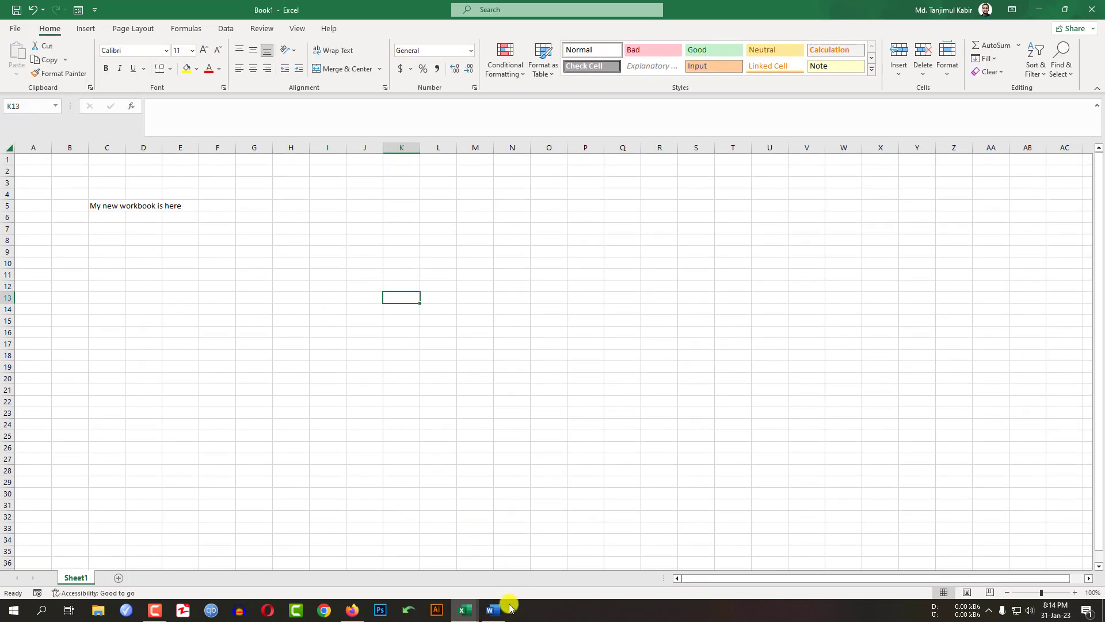
{"action": "left_click", "coordinate": [492, 610]}
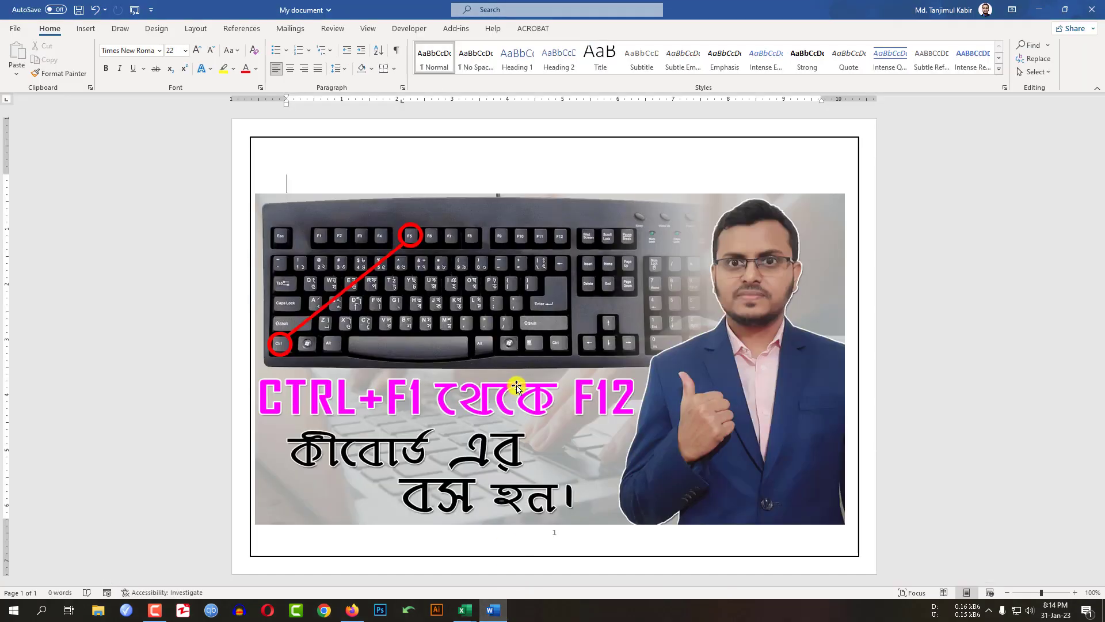
- Collapse Word's ribbon, open and close the print preview twice, then switch to Excel's Book1
{"action": "key", "text": "ctrl+F1"}
{"action": "key", "text": "ctrl+F1"}
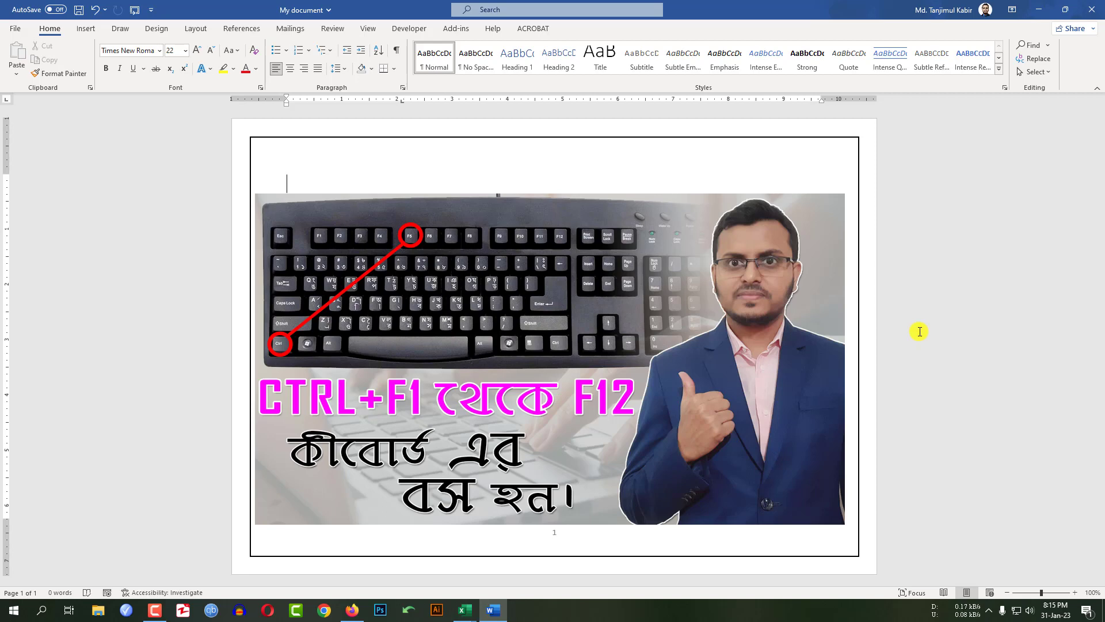
{"action": "key", "text": "ctrl+F2"}
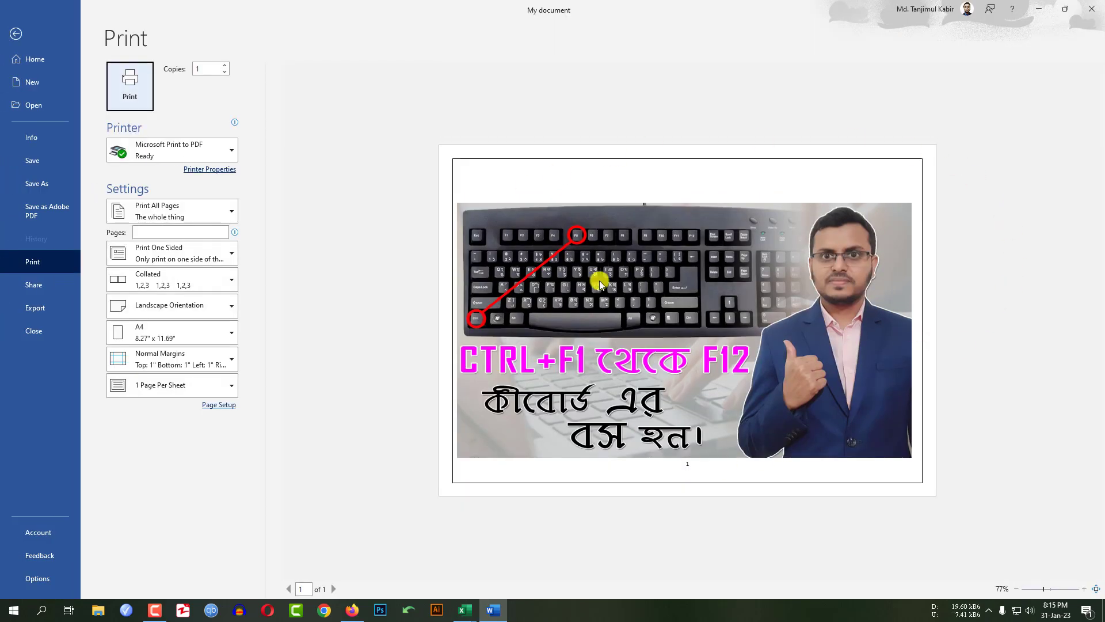
{"action": "key", "text": "Escape"}
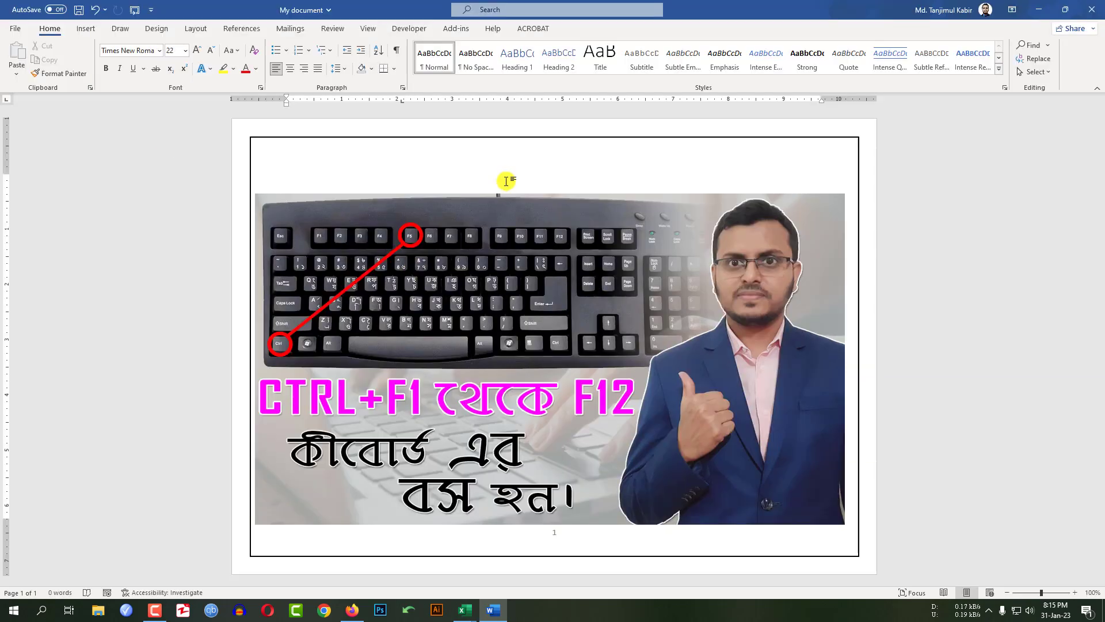
{"action": "key", "text": "ctrl+F2"}
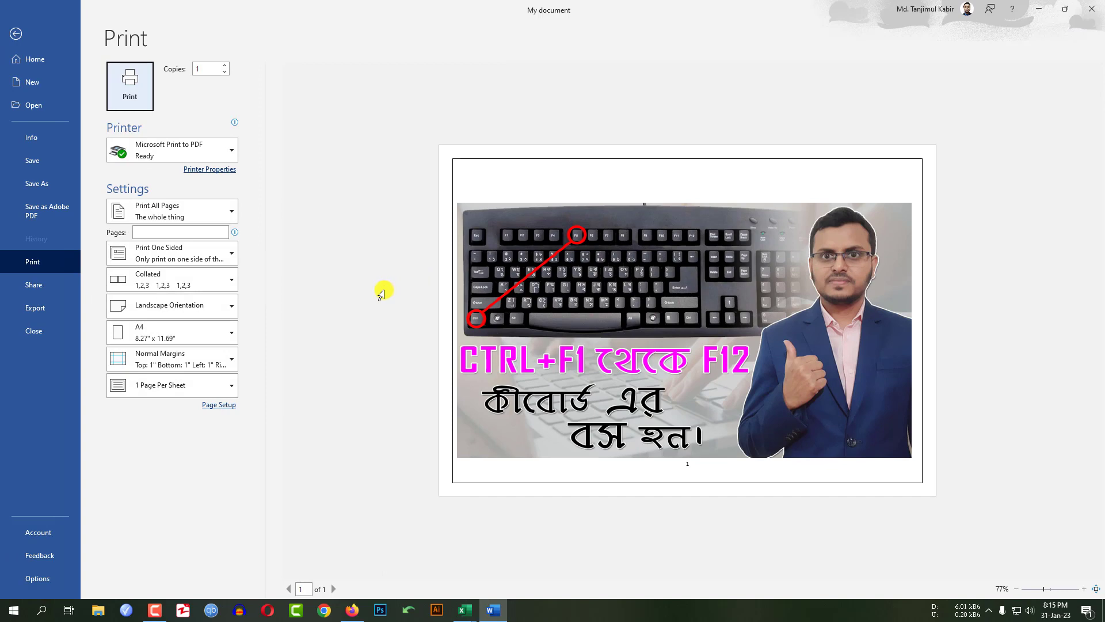
{"action": "left_click", "coordinate": [33, 35]}
{"action": "mouse_move", "coordinate": [463, 610]}
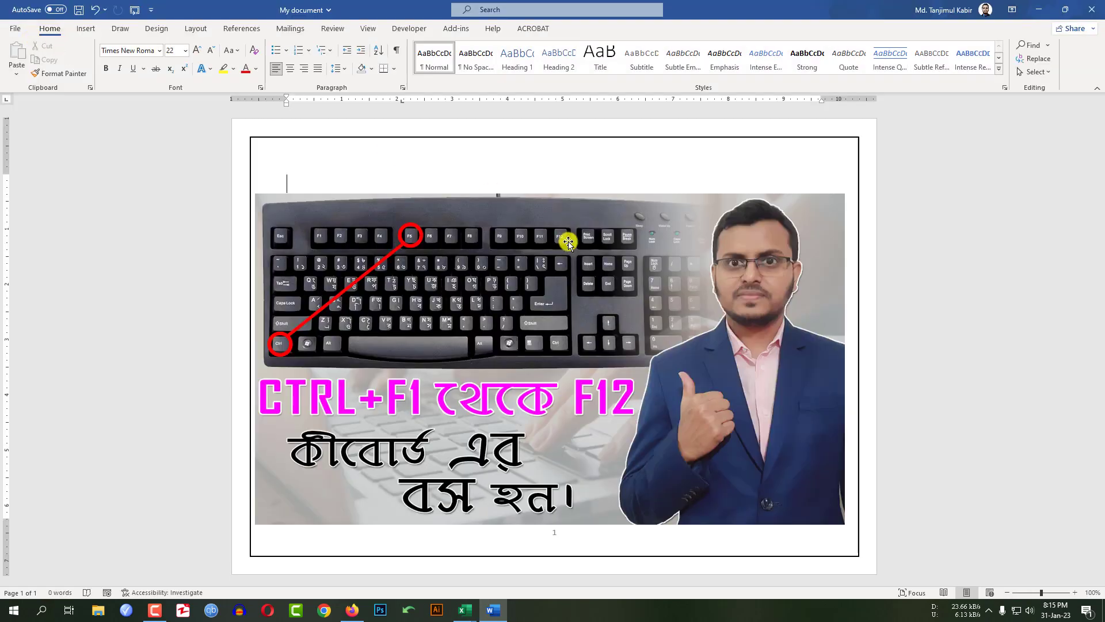
{"action": "left_click", "coordinate": [493, 568]}
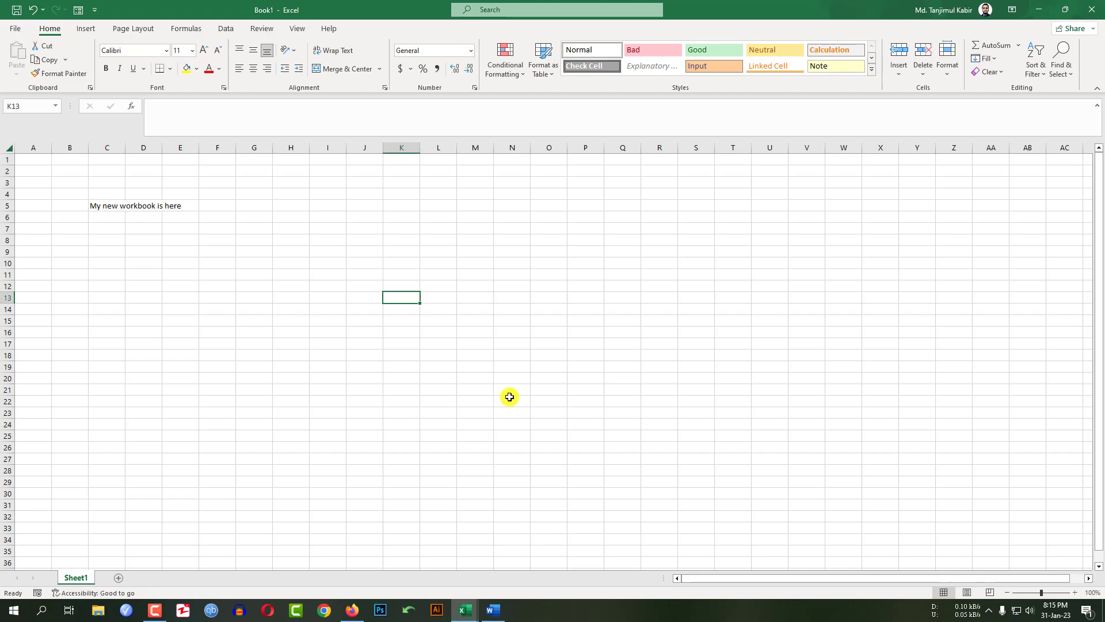
- Preview Book1's printed page with Ctrl+P, then return to the sheet
{"action": "key", "text": "ctrl+p"}
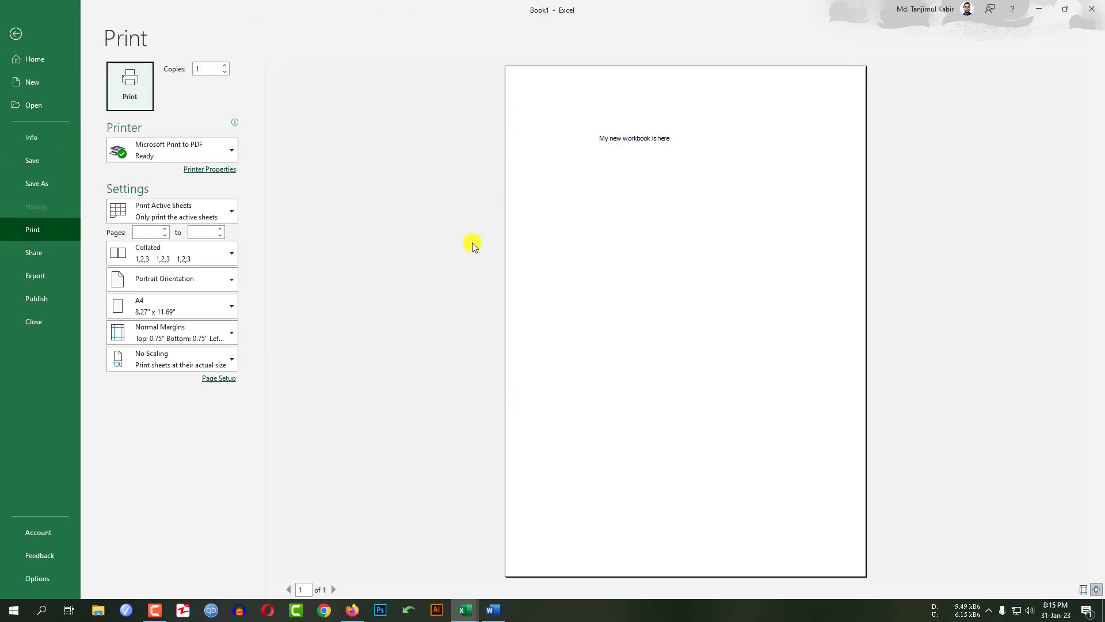
{"action": "left_click", "coordinate": [16, 34]}
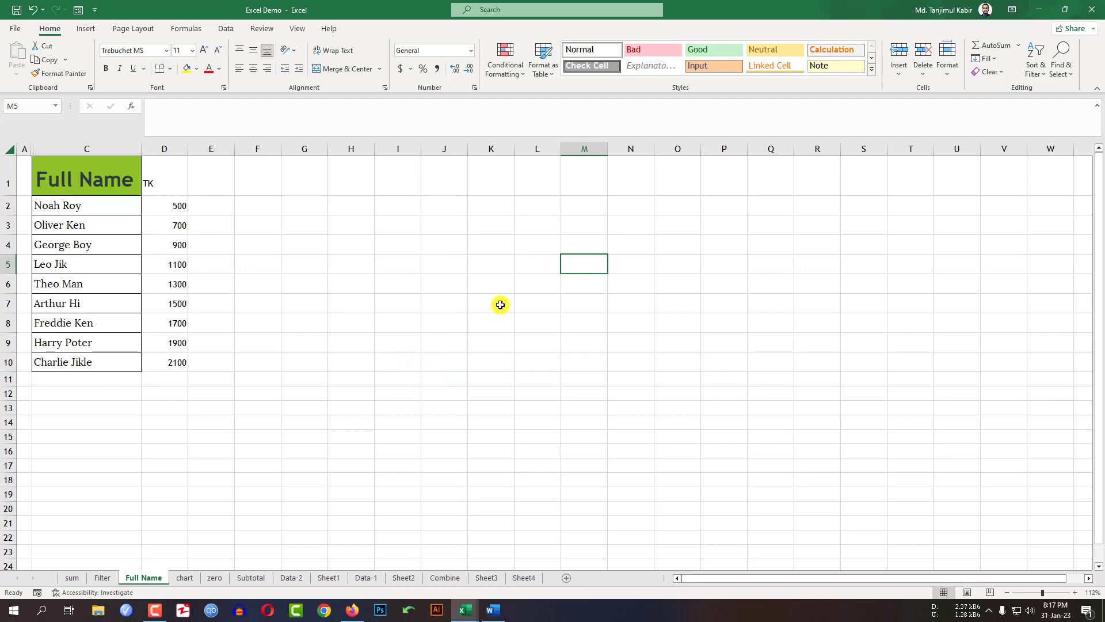
- Select C2:D10 and start a new defined name called range1 with Ctrl+F3
{"action": "left_click_drag", "start_coordinate": [136, 210], "coordinate": [160, 365]}
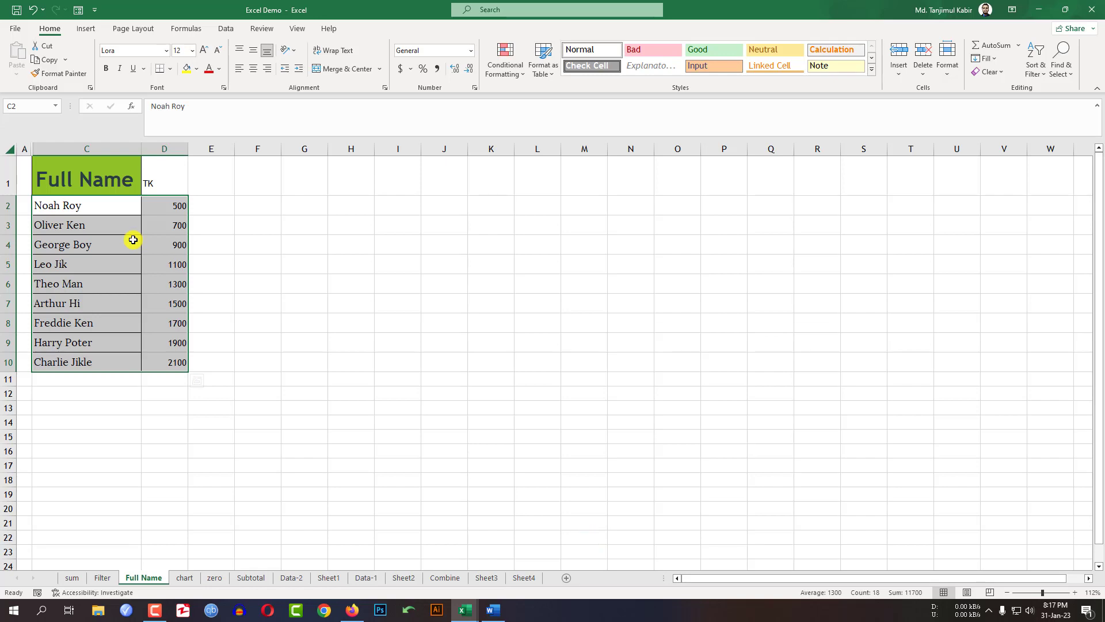
{"action": "key", "text": "ctrl+F3"}
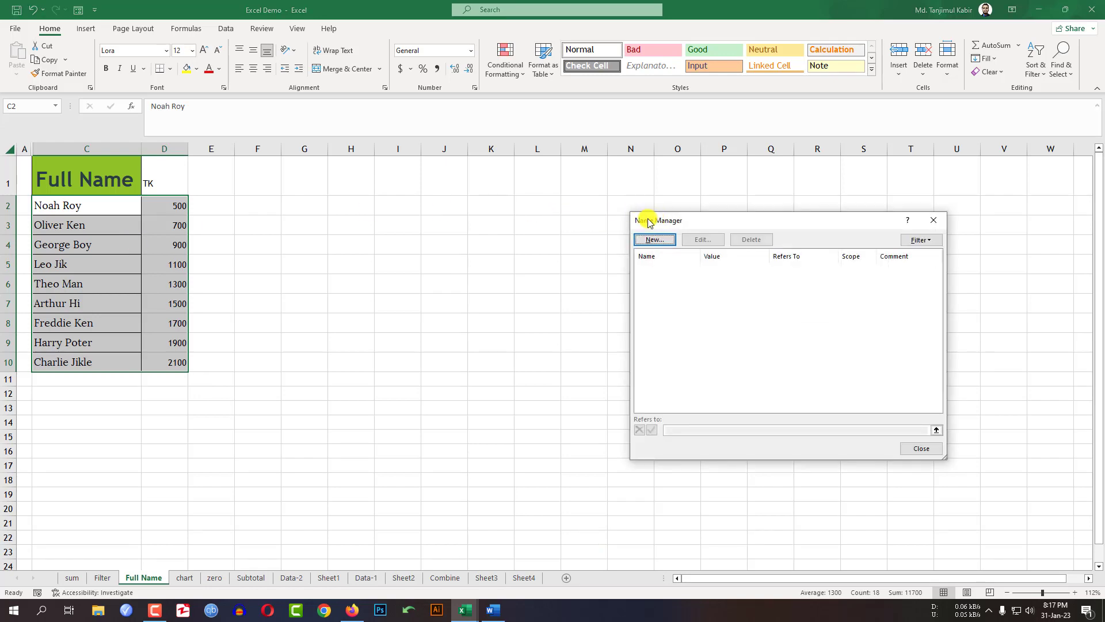
{"action": "left_click_drag", "start_coordinate": [643, 219], "coordinate": [527, 180]}
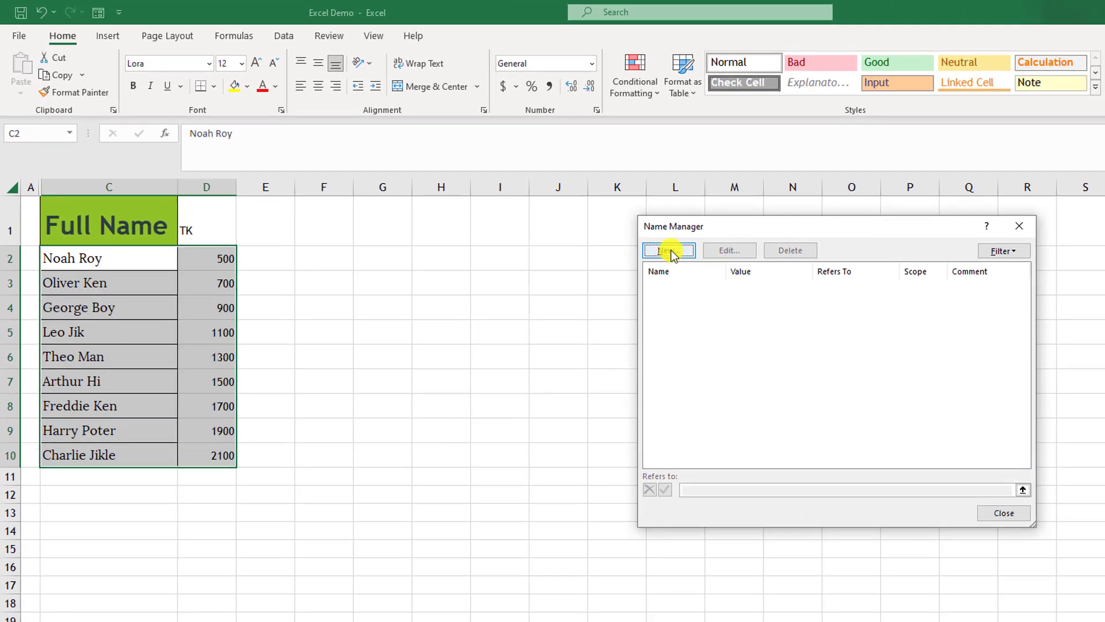
{"action": "left_click", "coordinate": [633, 236]}
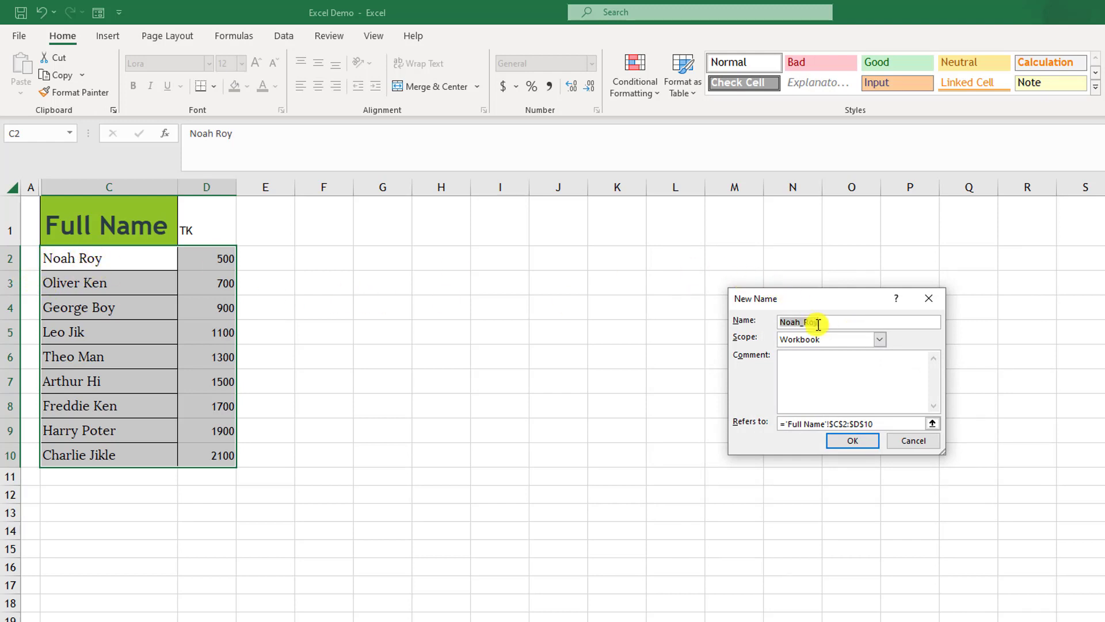
{"action": "type", "text": "range1"}
- Point range1 at $C$2:$D$10, save it, and reselect C2:D10 to confirm the name
{"action": "left_click", "coordinate": [933, 423]}
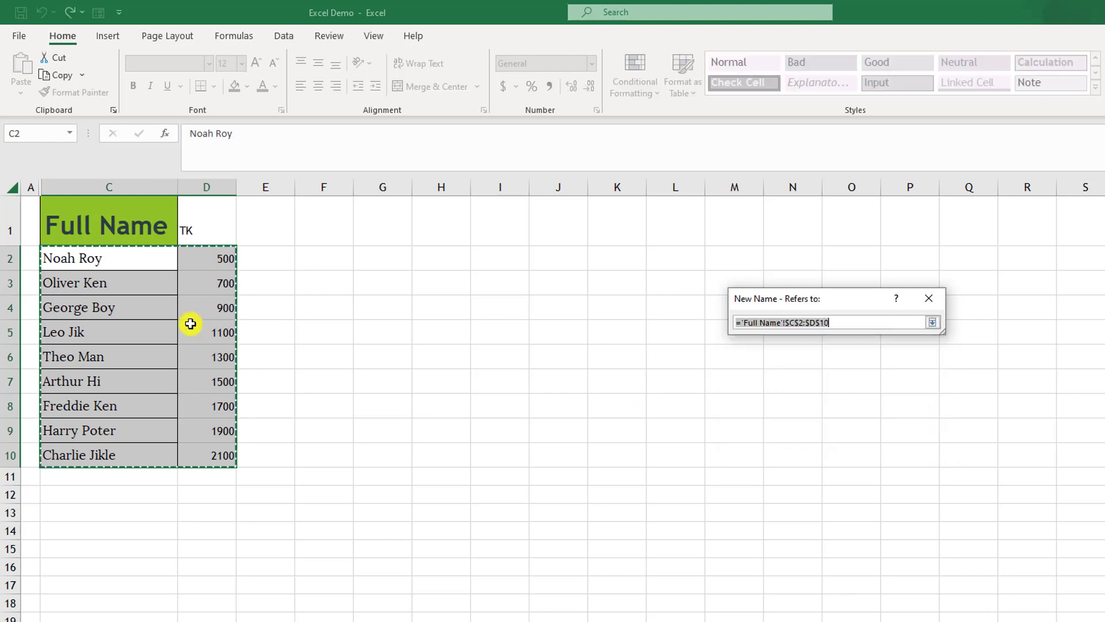
{"action": "mouse_move", "coordinate": [55, 258]}
{"action": "left_mouse_down"}
{"action": "mouse_move", "coordinate": [229, 370]}
{"action": "mouse_move", "coordinate": [227, 457]}
{"action": "left_mouse_up"}
{"action": "left_click", "coordinate": [933, 322]}
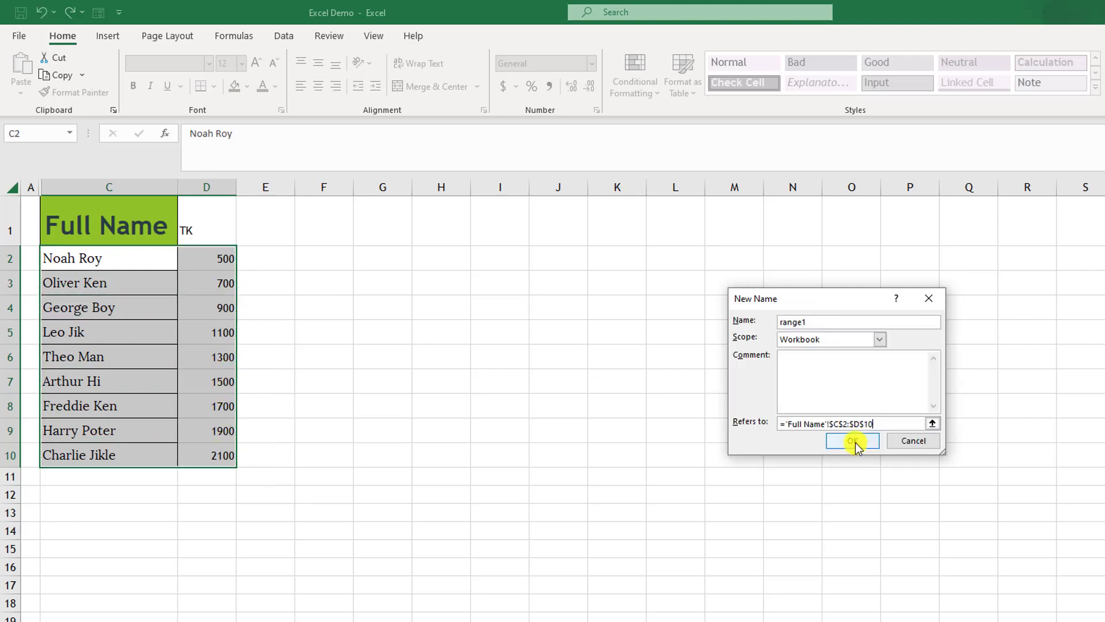
{"action": "left_click", "coordinate": [853, 441]}
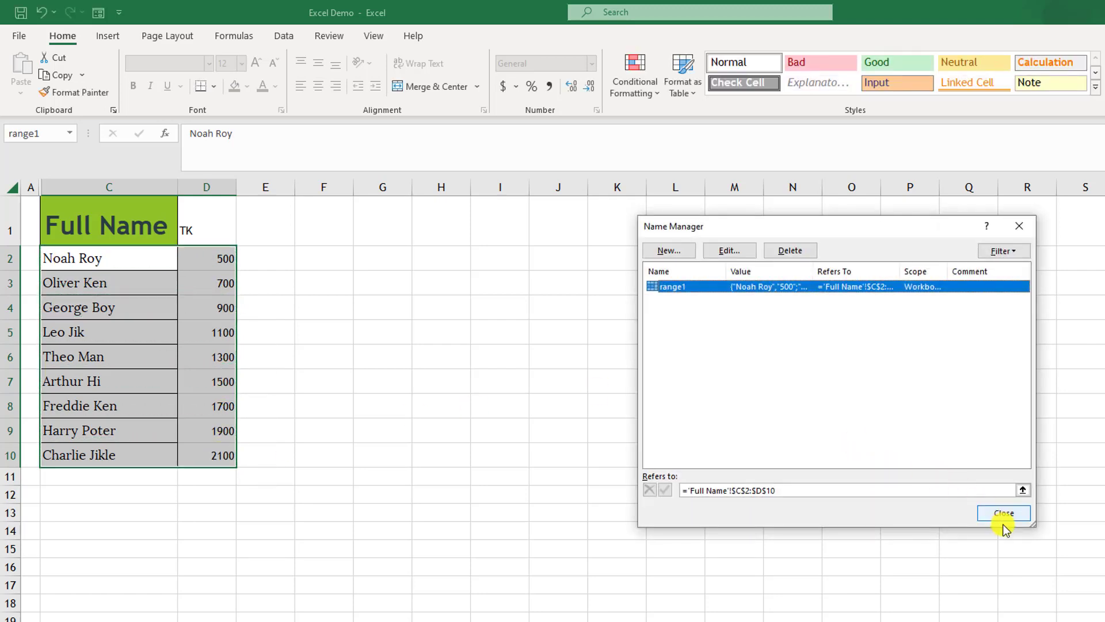
{"action": "left_click", "coordinate": [1003, 514]}
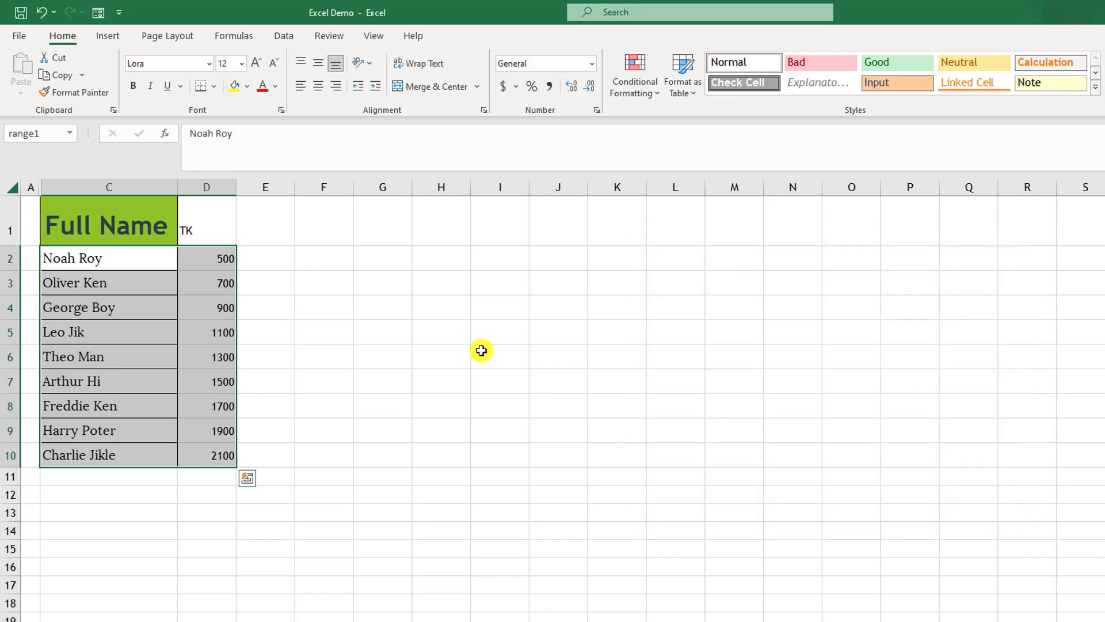
{"action": "left_click", "coordinate": [393, 287]}
{"action": "left_click_drag", "start_coordinate": [101, 269], "coordinate": [207, 452]}
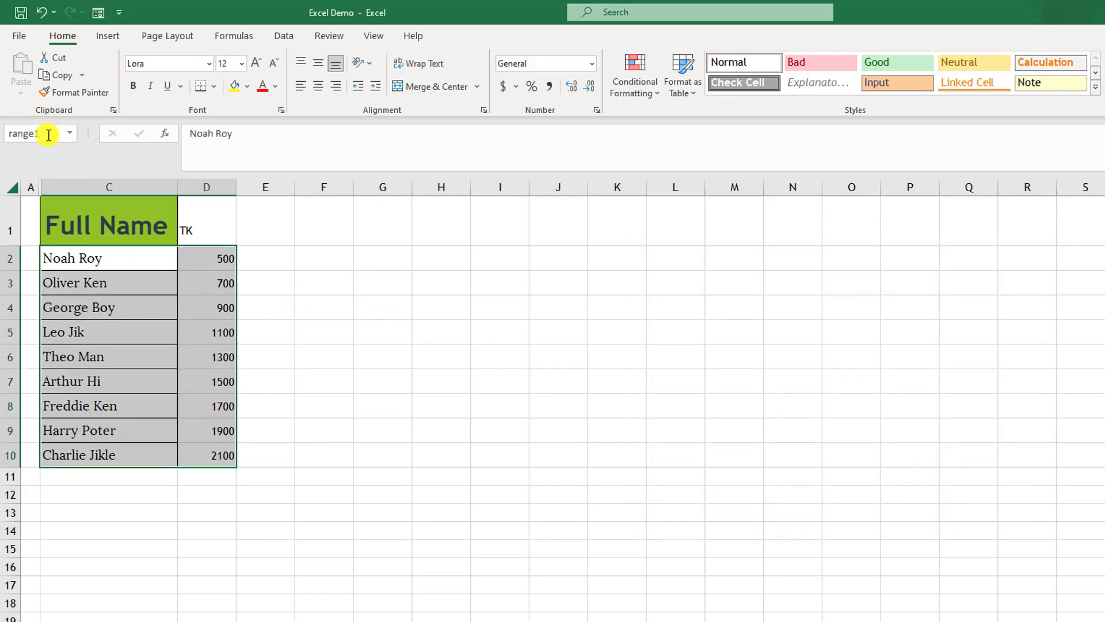
- Enter =SUM(range1) in G4, returning 11700, then reopen the Name Manager
{"action": "left_click", "coordinate": [399, 307]}
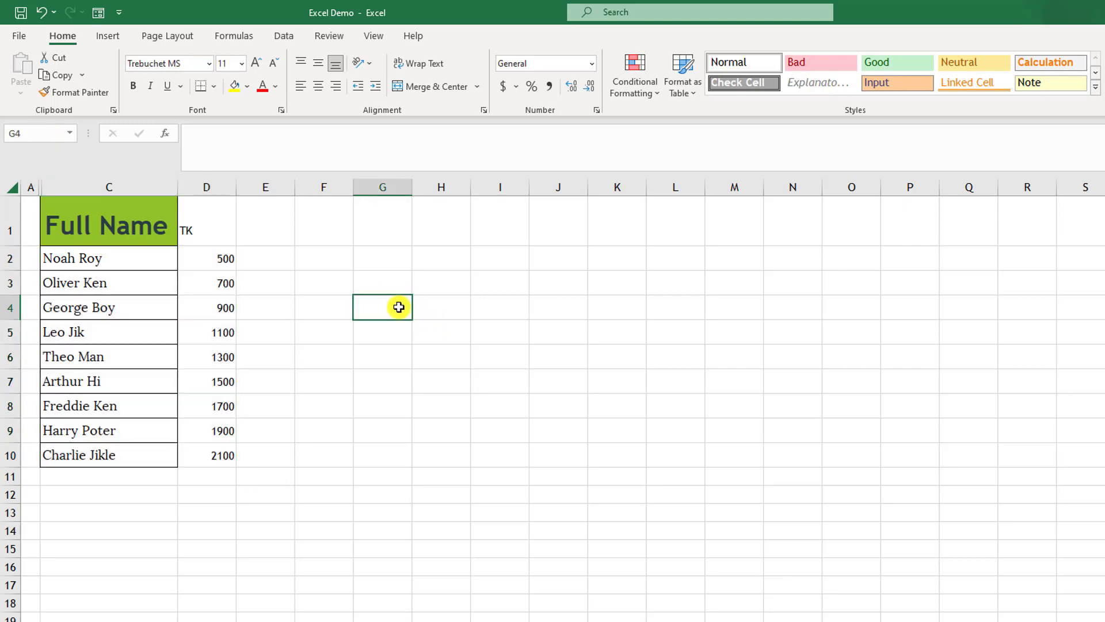
{"action": "type", "text": "=sum"}
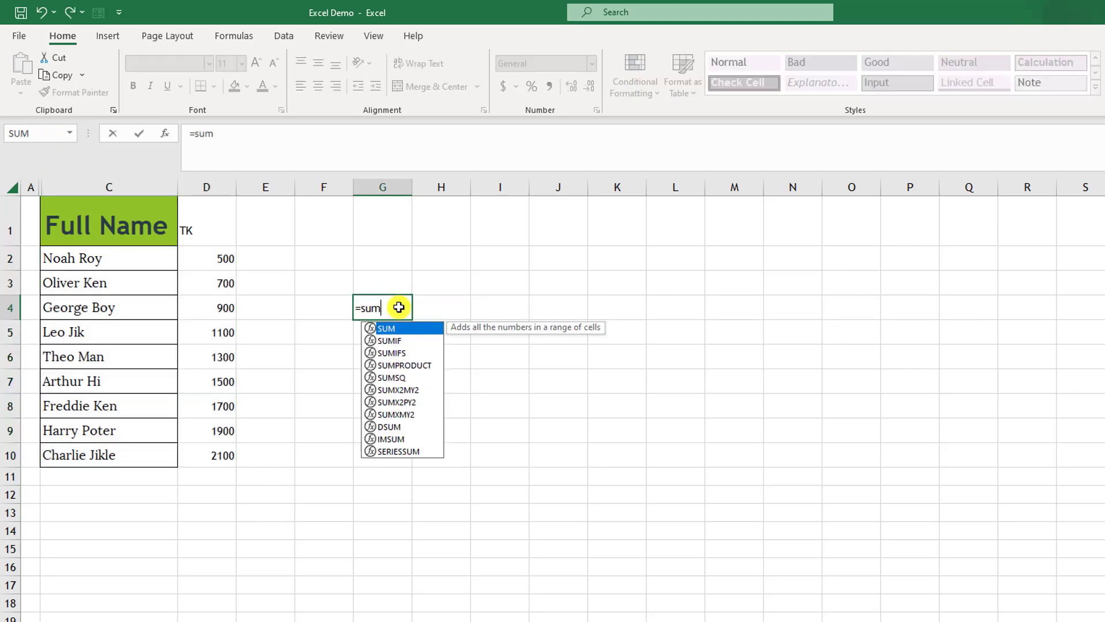
{"action": "type", "text": "(ran"}
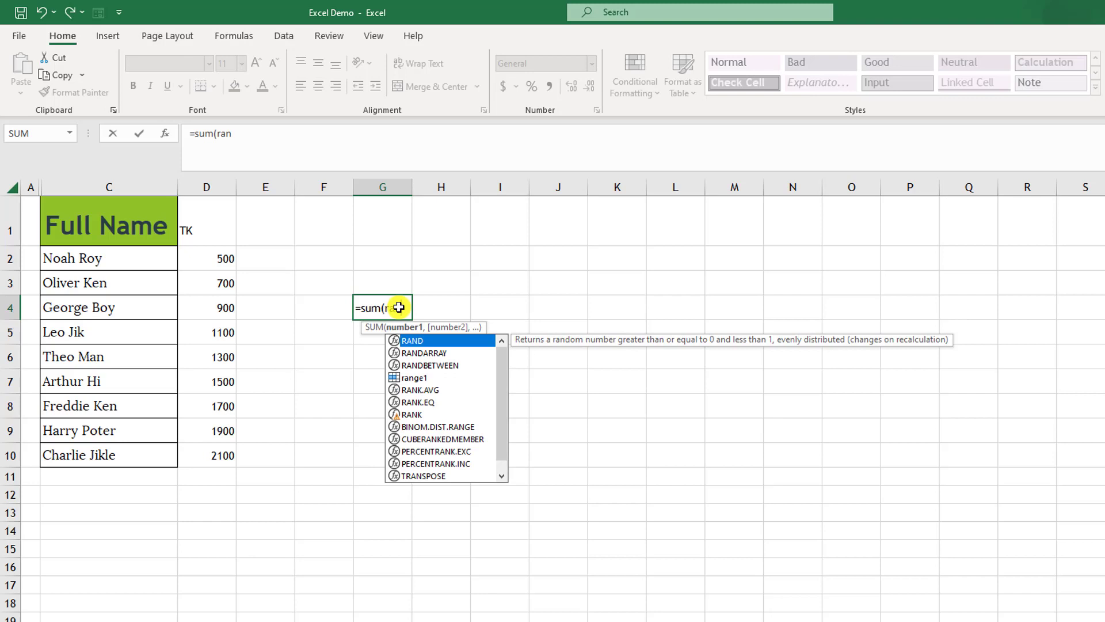
{"action": "type", "text": "ge"}
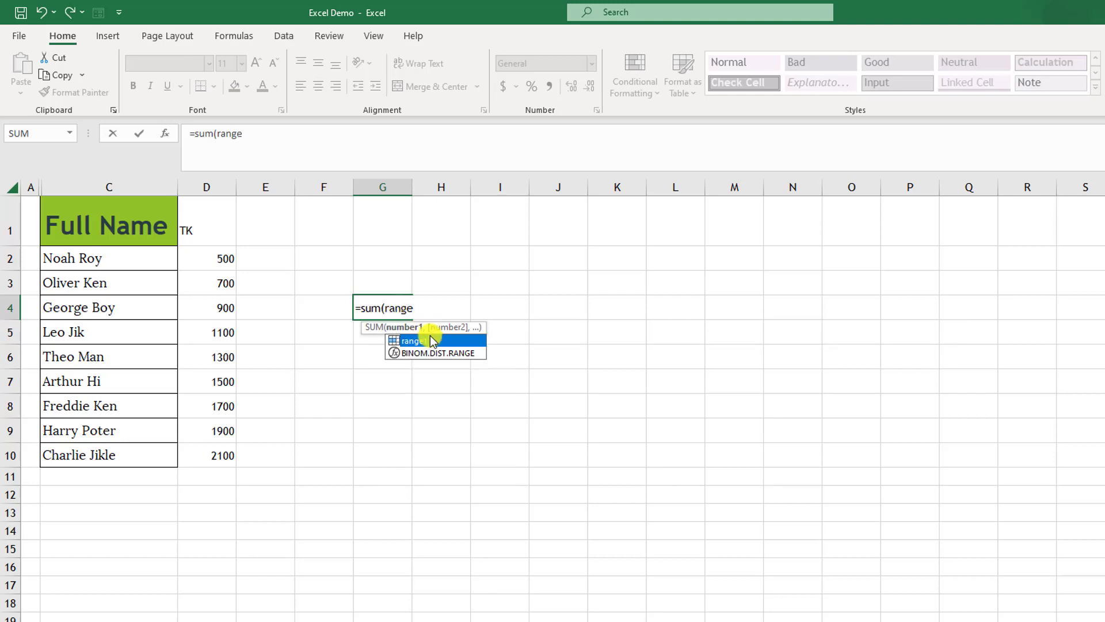
{"action": "double_click", "coordinate": [430, 341]}
{"action": "type", "text": ")"}
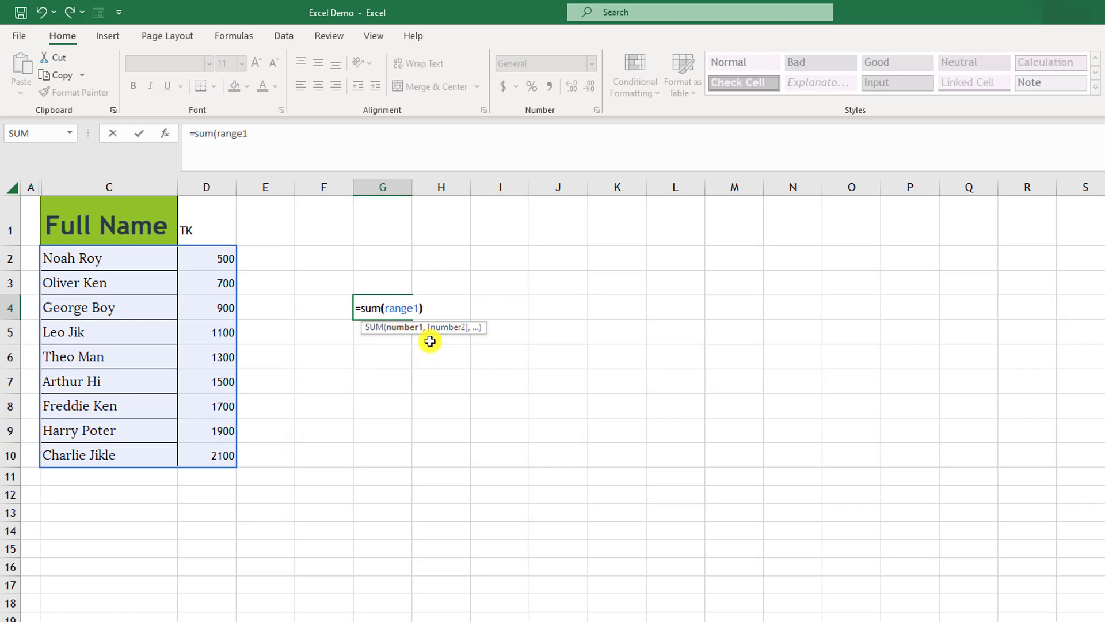
{"action": "key", "text": "Return"}
{"action": "left_click", "coordinate": [403, 310]}
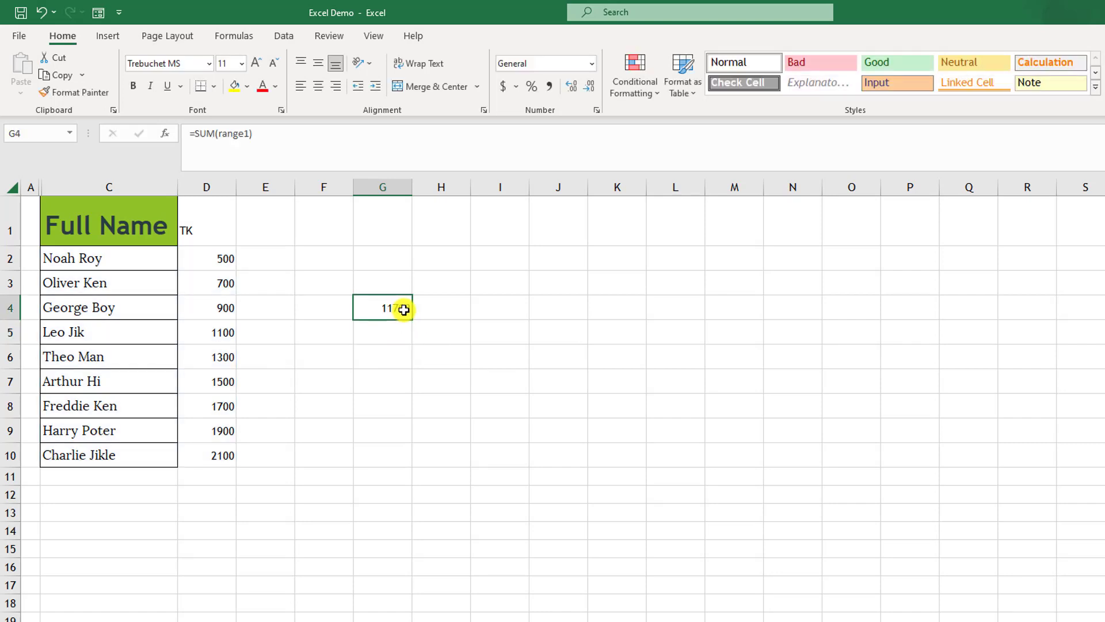
{"action": "scroll", "coordinate": [395, 311], "scroll_direction": "down", "scroll_amount": 1}
{"action": "scroll", "coordinate": [395, 311], "scroll_direction": "up", "scroll_amount": 1}
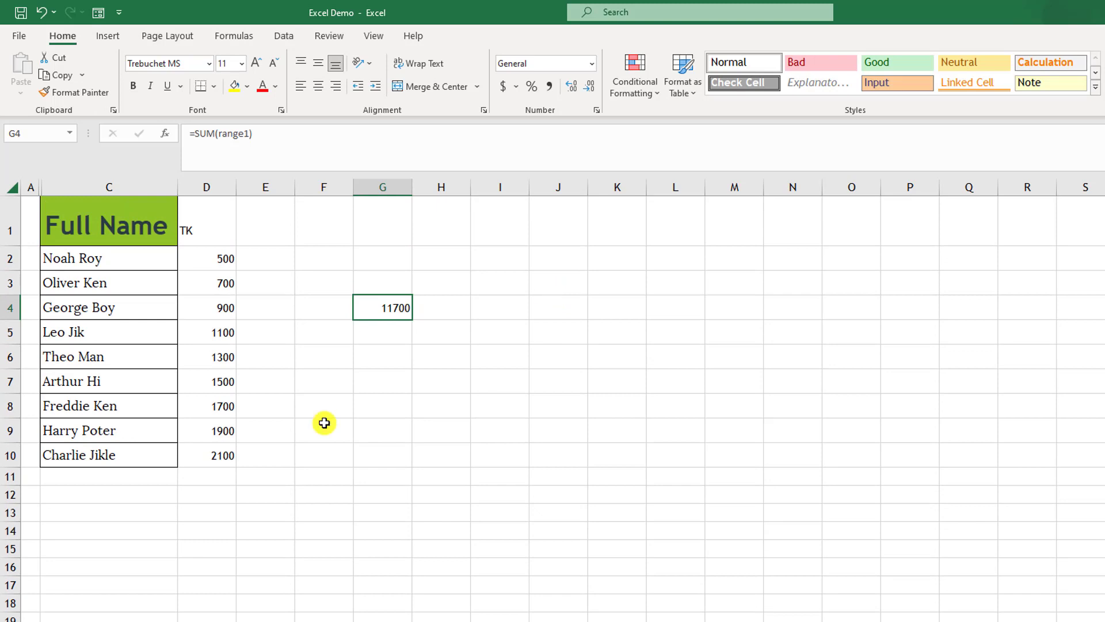
{"action": "key", "text": "ctrl+F3"}
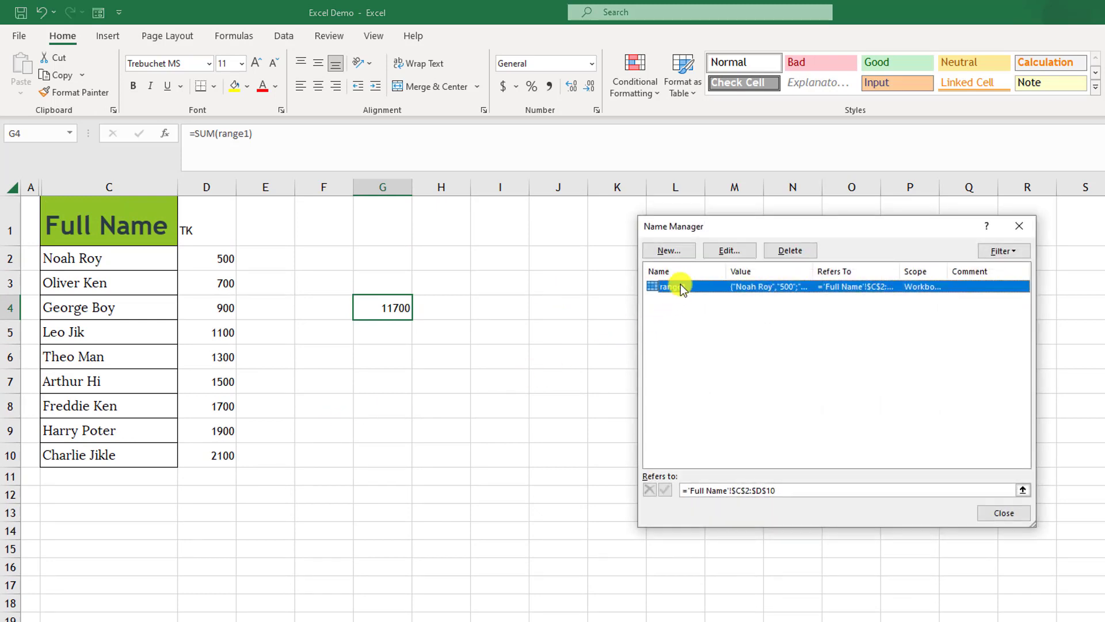
- Delete the range1 name, close the Name Manager, and reselect C2:D10 as G4 shows #NAME?
{"action": "left_click", "coordinate": [789, 251]}
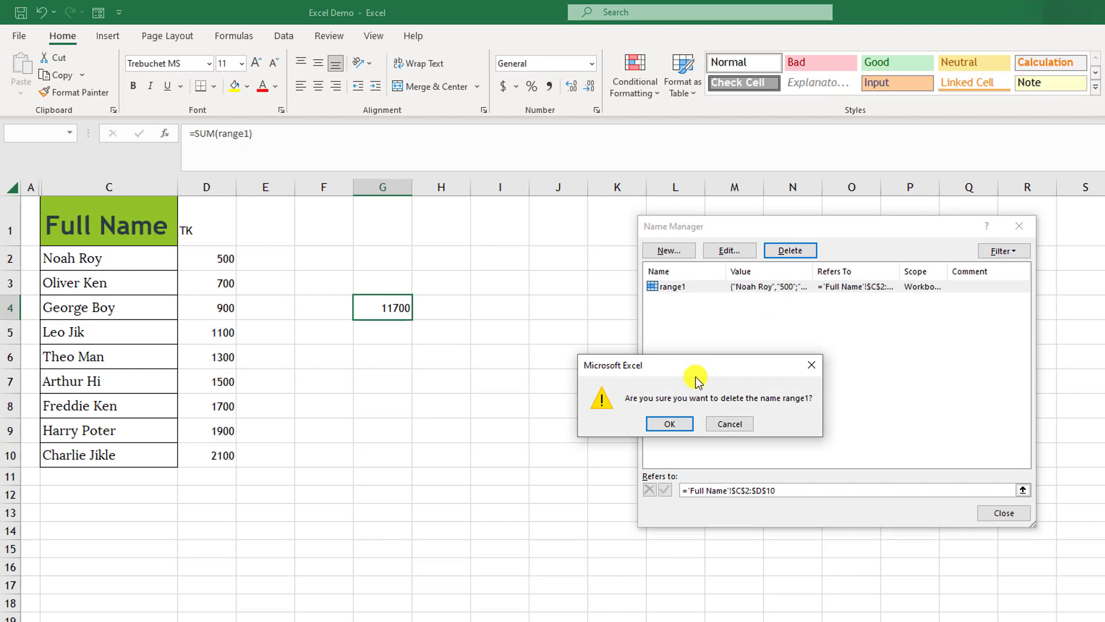
{"action": "left_click", "coordinate": [670, 425]}
{"action": "key", "text": "Escape"}
{"action": "left_click_drag", "start_coordinate": [114, 267], "coordinate": [223, 467]}
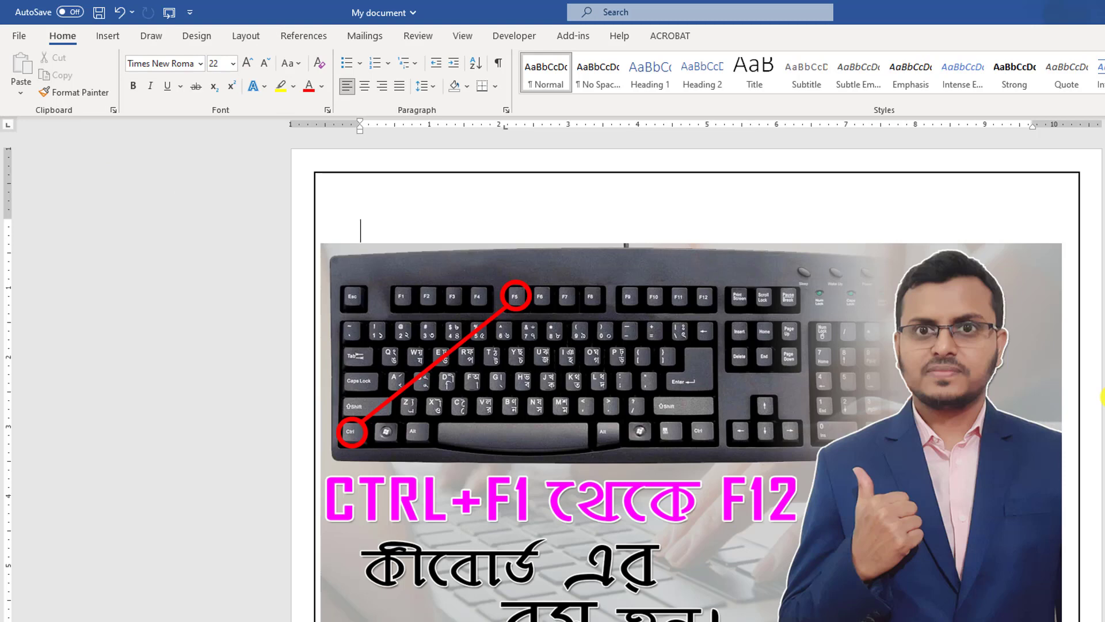
- Cancel closing My document with Ctrl+F4, then select cell K11 in Excel Demo
{"action": "key", "text": "ctrl+F4"}
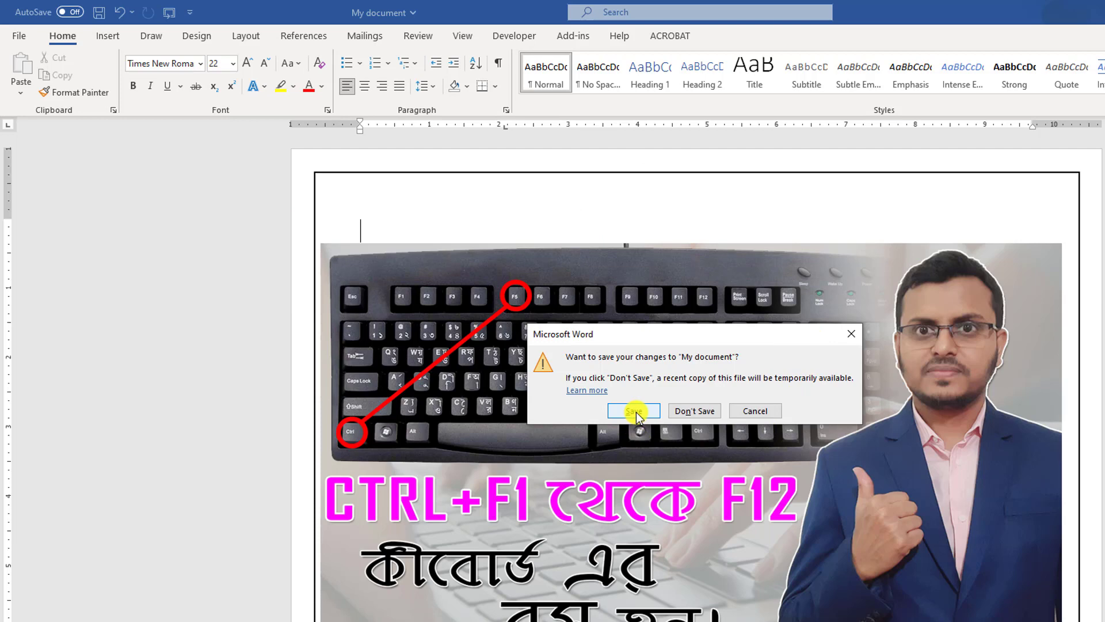
{"action": "left_click", "coordinate": [852, 337]}
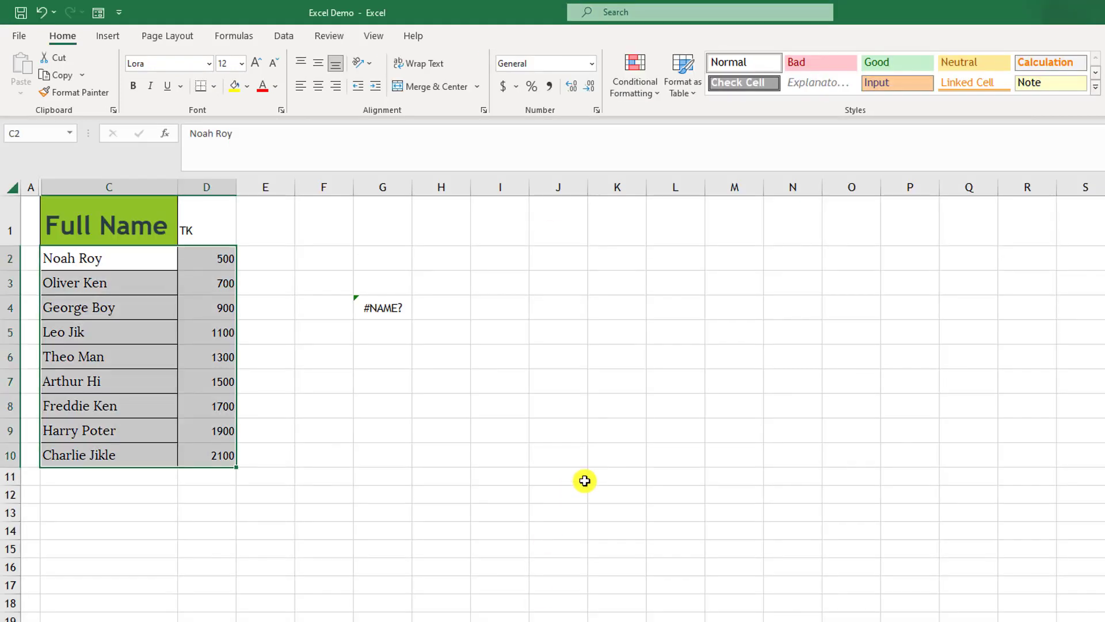
{"action": "left_click", "coordinate": [597, 475]}
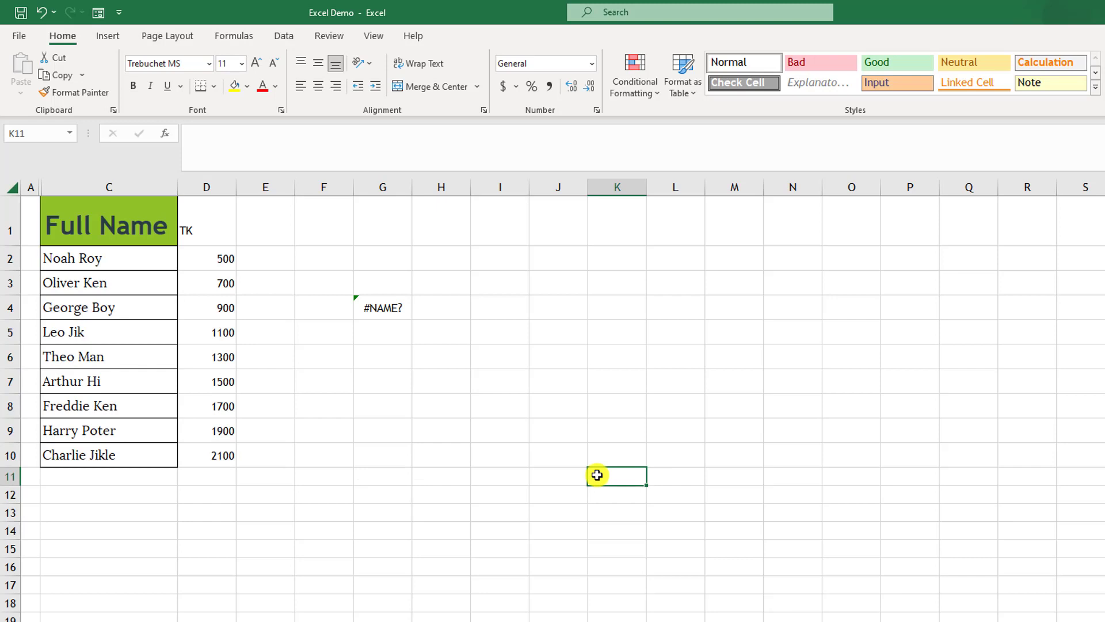
- Close the Excel Demo workbook with Alt+F4, choosing Save at the prompt
{"action": "key", "text": "alt+F4"}
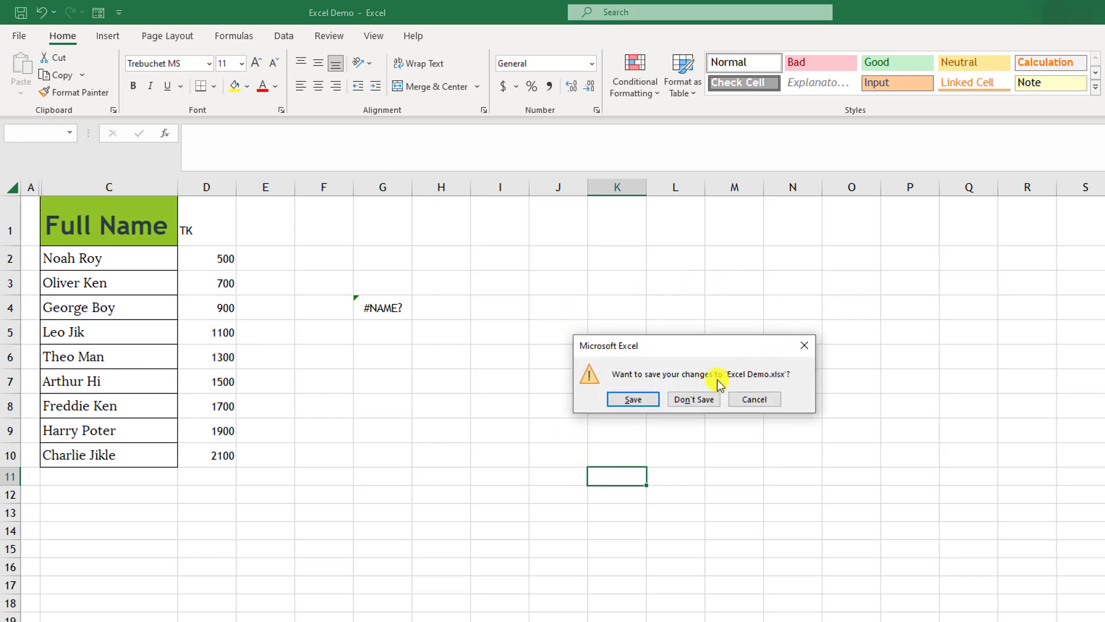
{"action": "left_click", "coordinate": [636, 400]}
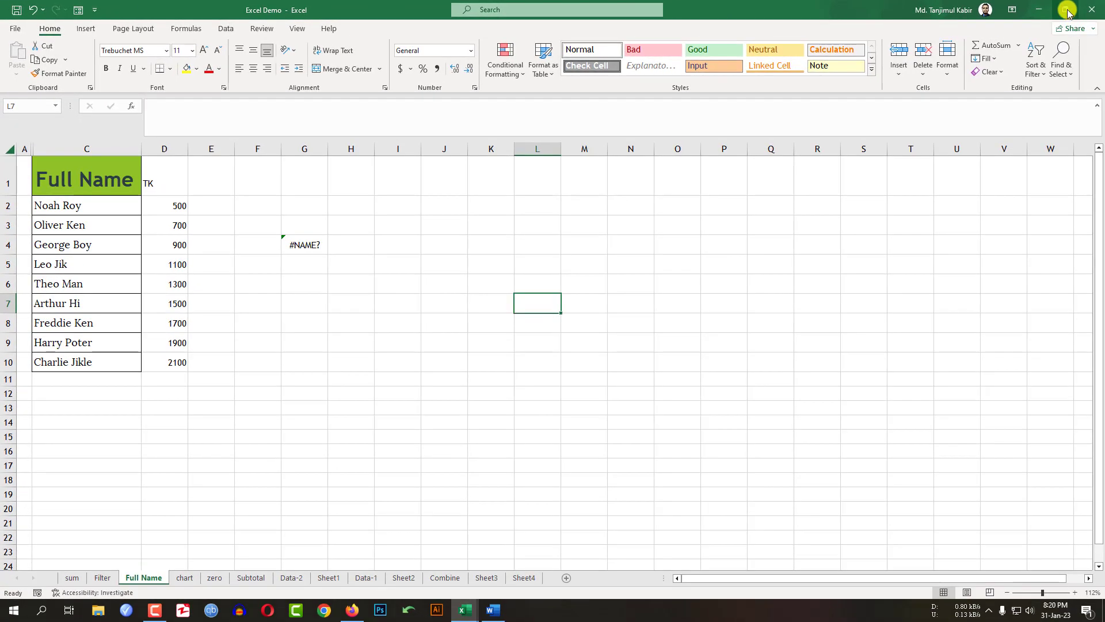
- Restore Excel Demo to a narrow window, maximize it, then shrink and re-maximize with Windows+Down/Up
{"action": "left_click", "coordinate": [1067, 10]}
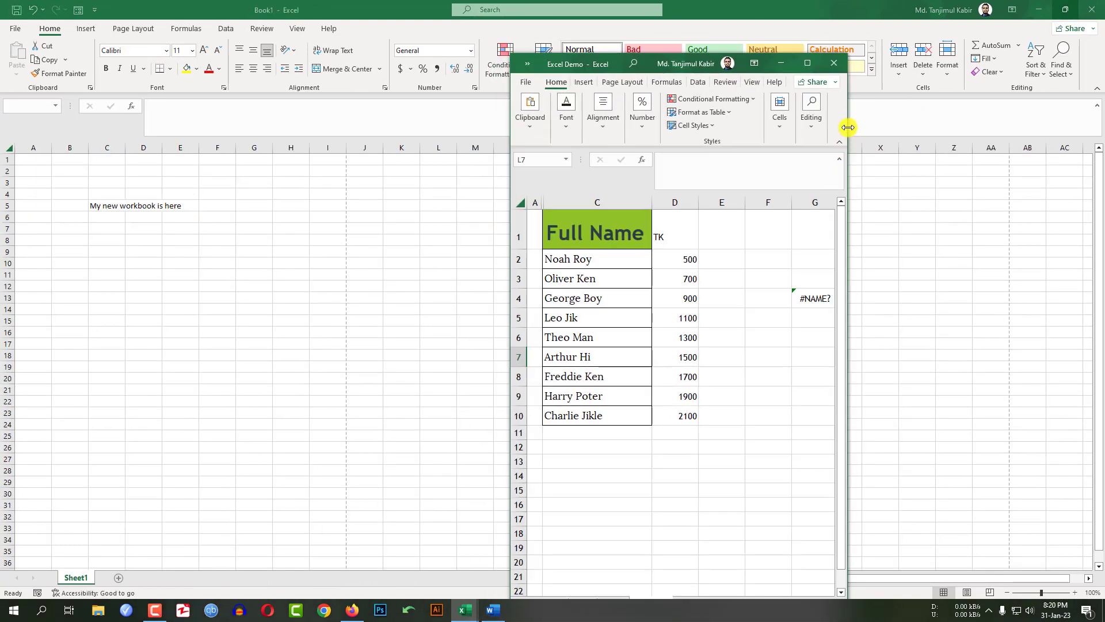
{"action": "left_click_drag", "start_coordinate": [849, 126], "coordinate": [697, 127]}
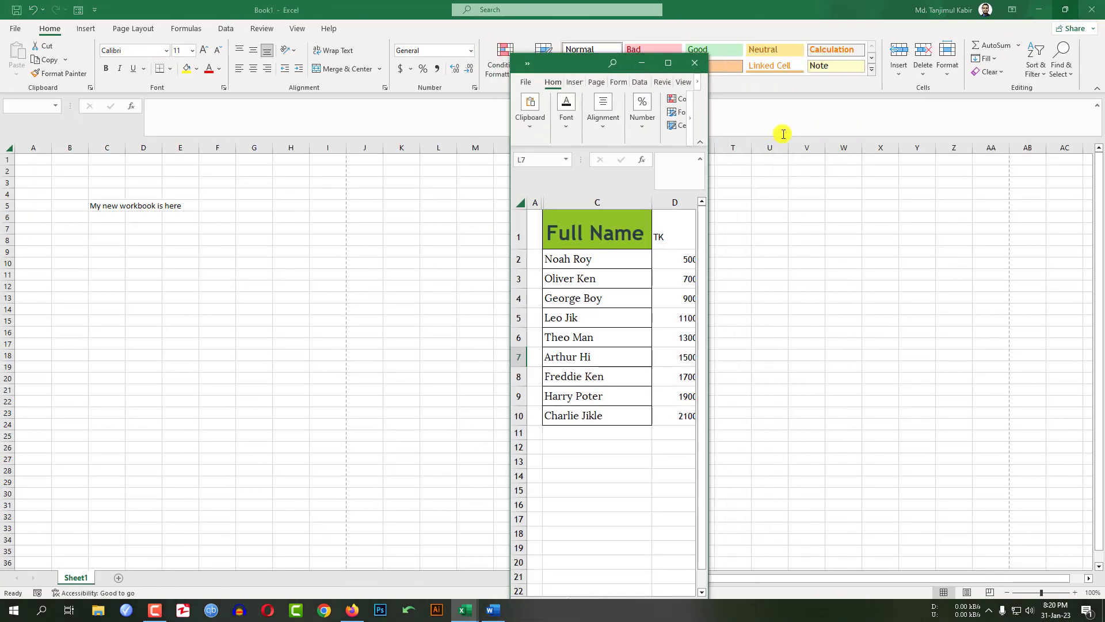
{"action": "left_click", "coordinate": [668, 63]}
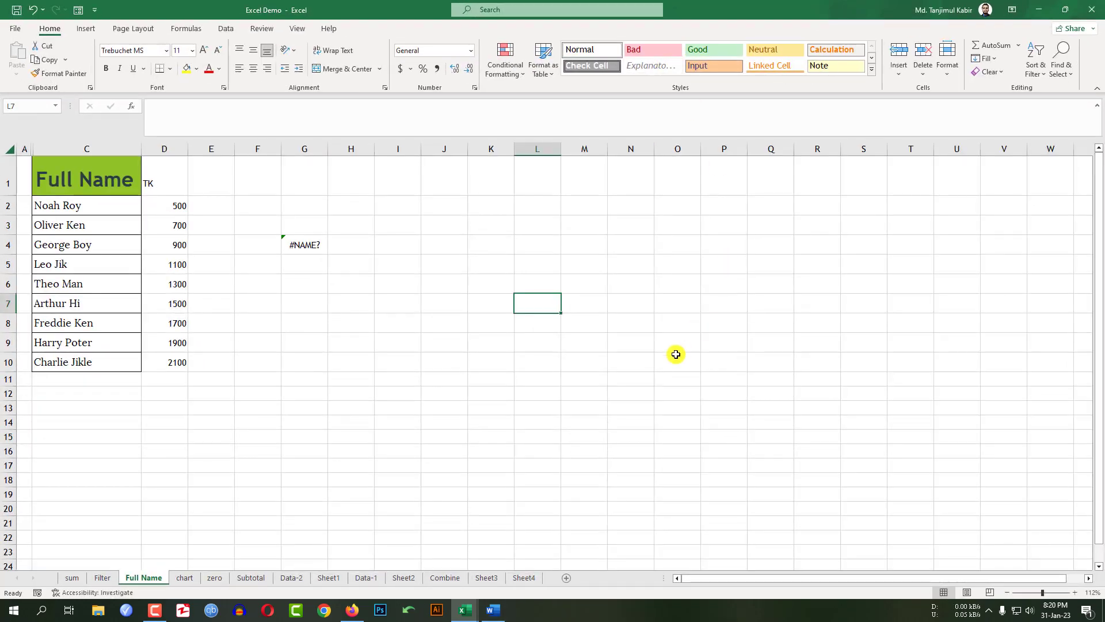
{"action": "key", "text": "super+Down"}
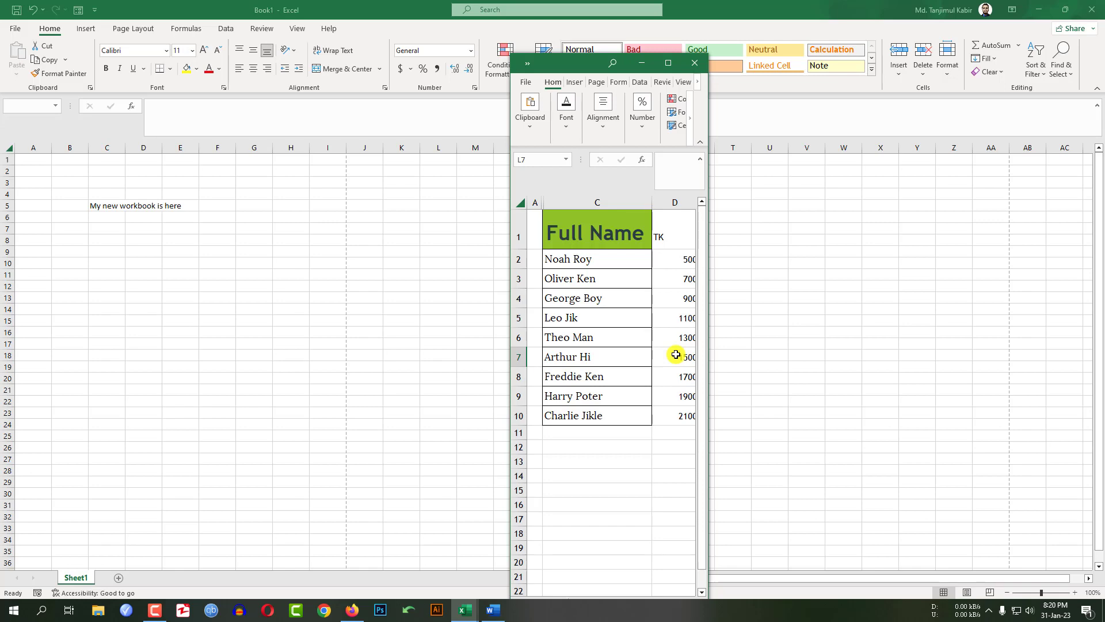
{"action": "key", "text": "super+Up"}
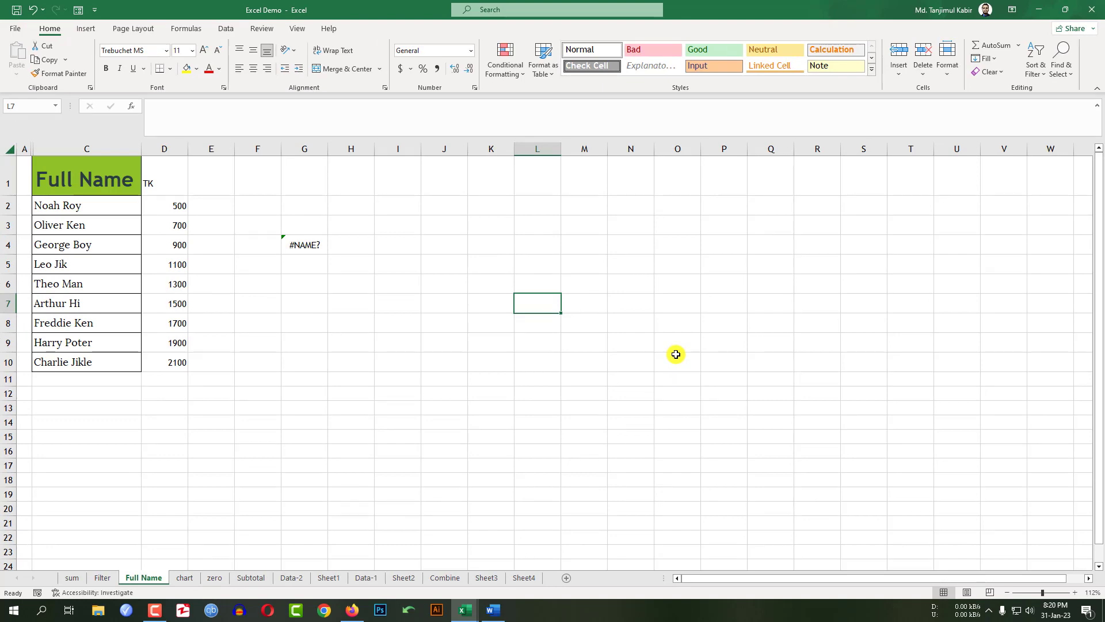
{"action": "key", "text": "super+Down"}
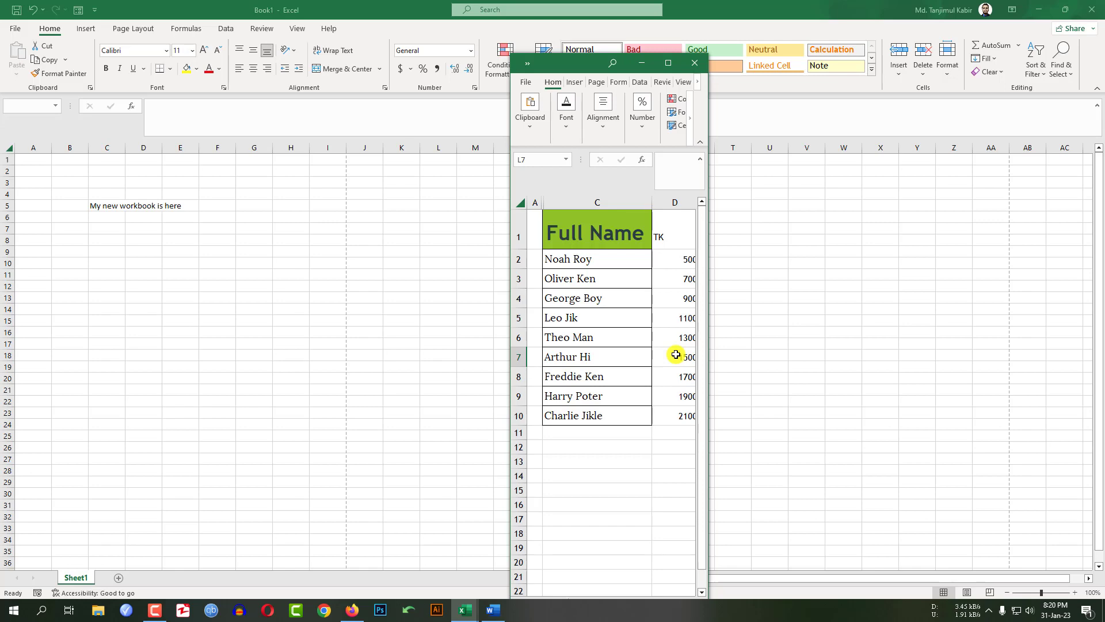
{"action": "key", "text": "super+Up"}
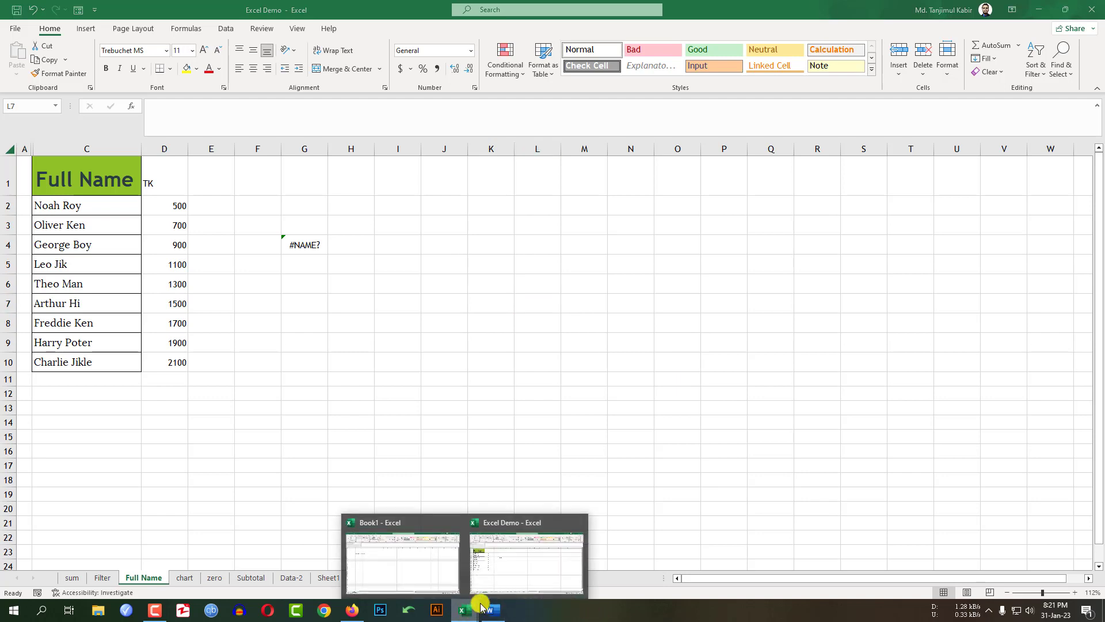
{"action": "mouse_move", "coordinate": [463, 610]}
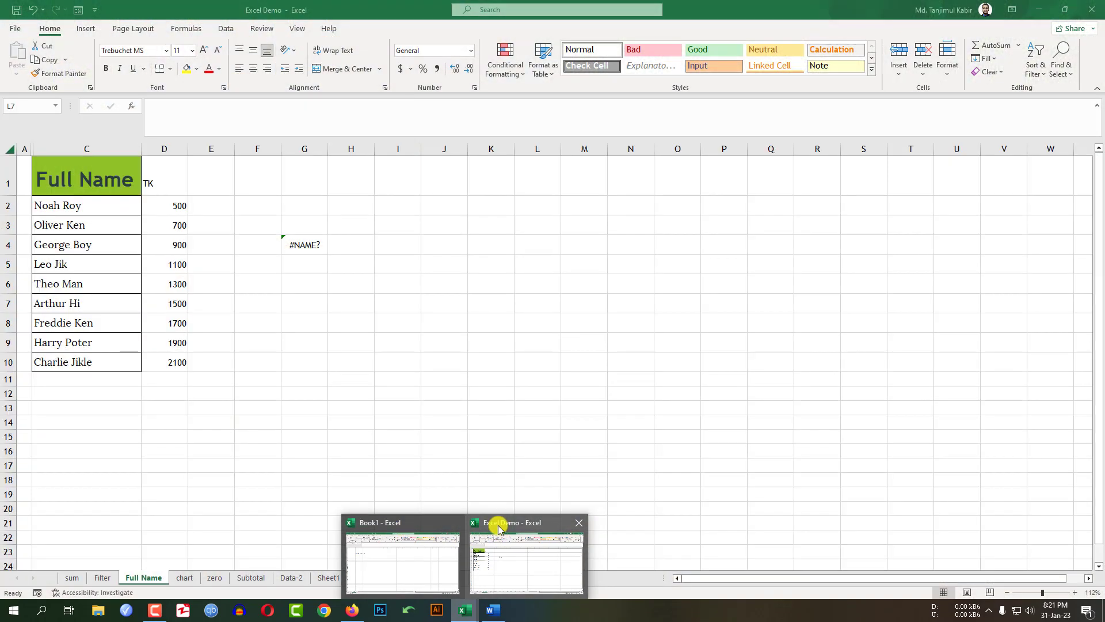
- Select cell O10, then flip to Book1 and back to Excel Demo with Ctrl+Tab
{"action": "left_click", "coordinate": [682, 364]}
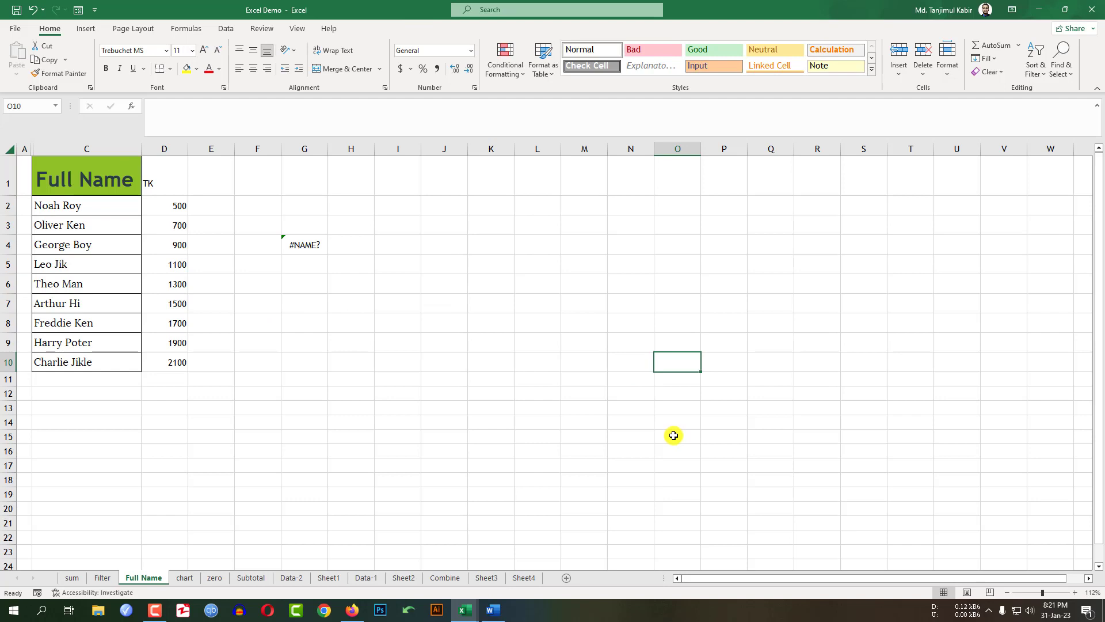
{"action": "key", "text": "ctrl+Tab"}
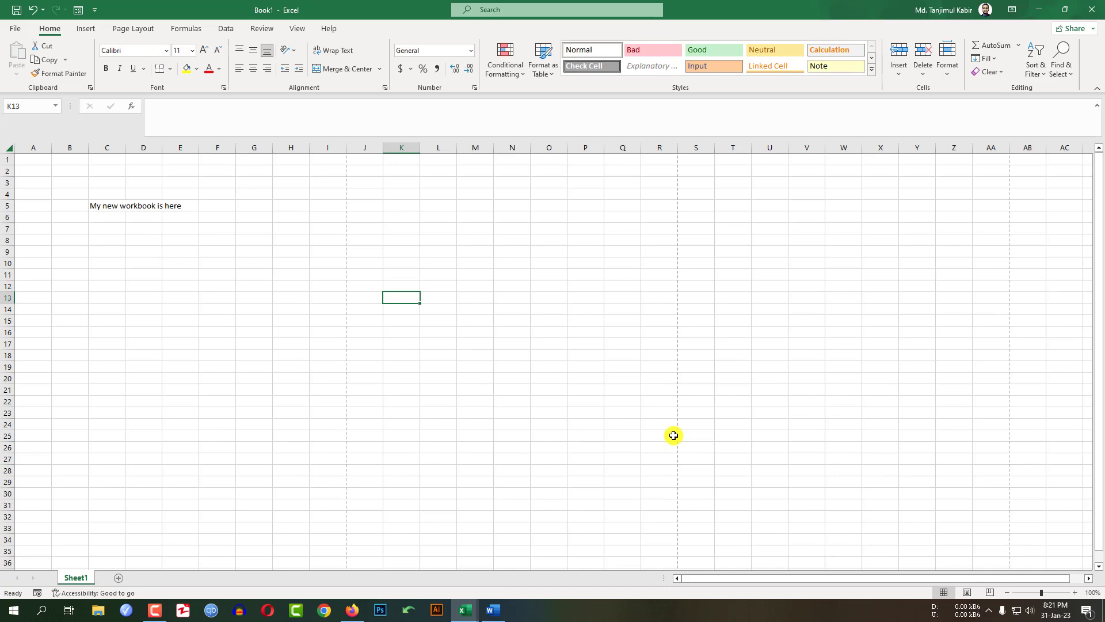
{"action": "key", "text": "ctrl+Tab"}
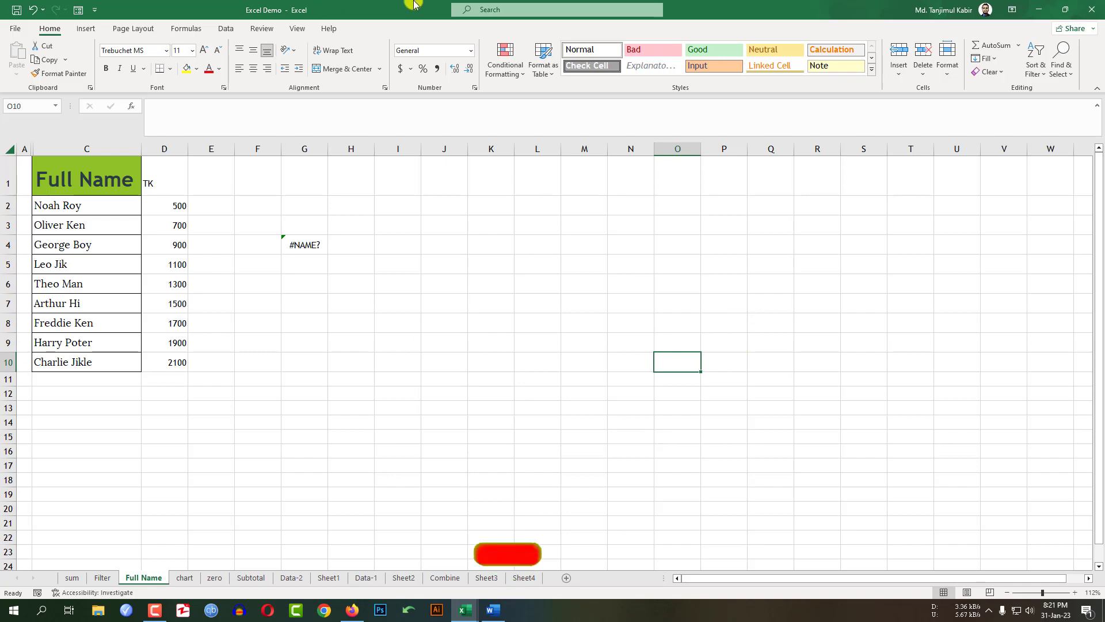
- Restore Excel Demo to a floating window, widen it, and move it left over Book1
{"action": "left_click", "coordinate": [1062, 10]}
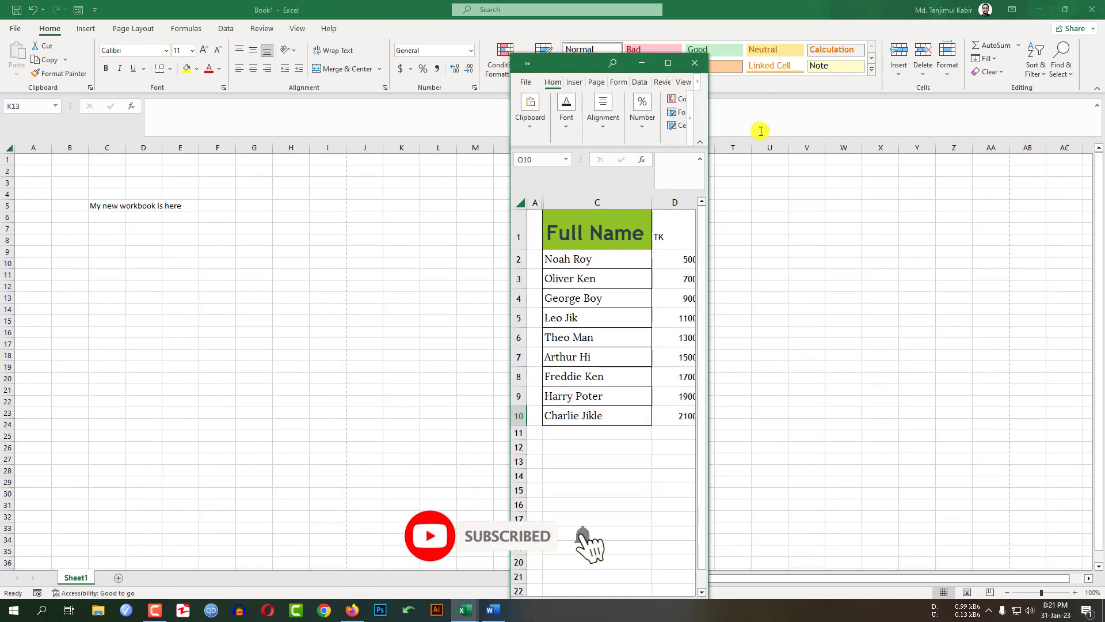
{"action": "left_click_drag", "start_coordinate": [709, 143], "coordinate": [829, 133]}
{"action": "left_click_drag", "start_coordinate": [679, 65], "coordinate": [586, 63]}
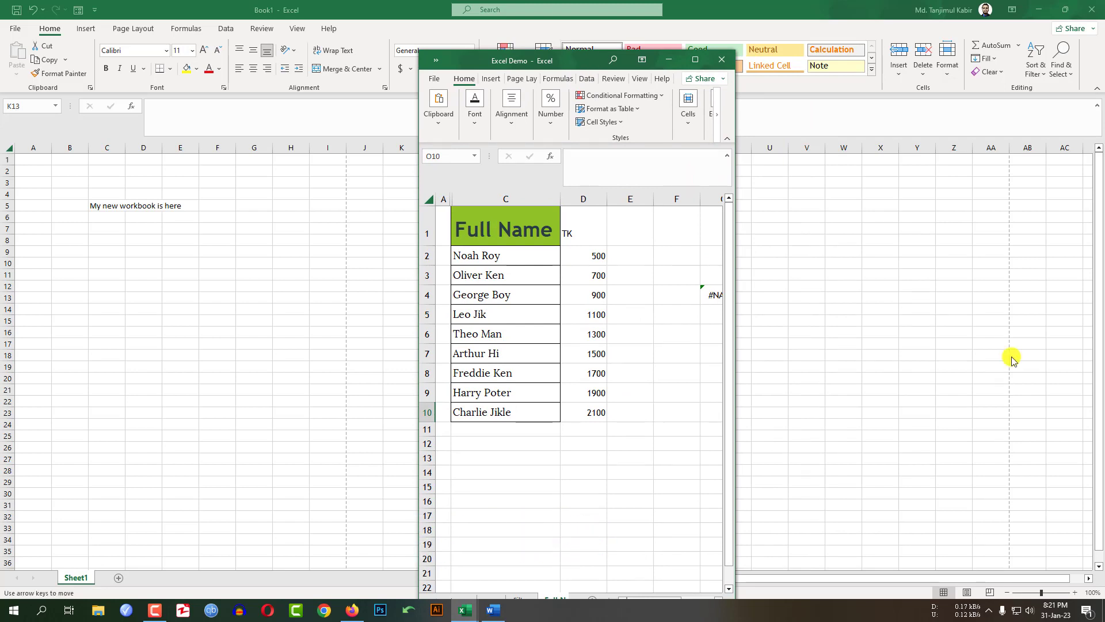
- Nudge the Excel Demo window with the arrow keys until it sits slightly up and left, then confirm the position
{"action": "key", "text": "Right"}
{"action": "key", "text": "Right"}
{"action": "key", "text": "Right"}
{"action": "key", "text": "Right"}
{"action": "key", "text": "Right"}
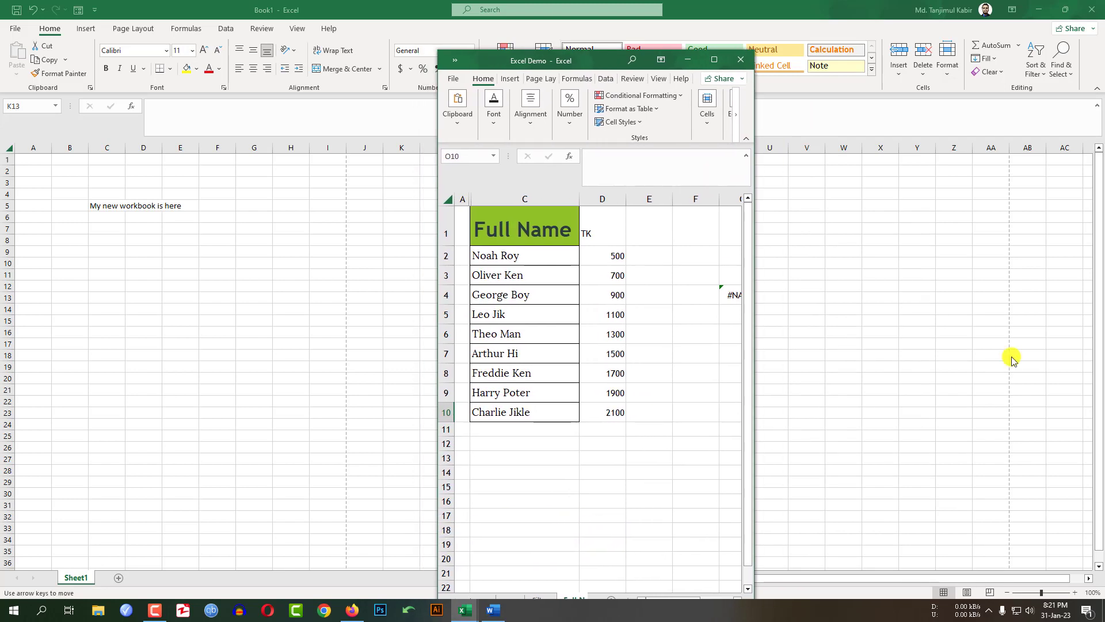
{"action": "key", "text": "Right"}
{"action": "key", "text": "Right"}
{"action": "key", "text": "Right"}
{"action": "key", "text": "Left"}
{"action": "key", "text": "Left"}
{"action": "key", "text": "Left"}
{"action": "key", "text": "Left"}
{"action": "key", "text": "Left"}
{"action": "key", "text": "Left"}
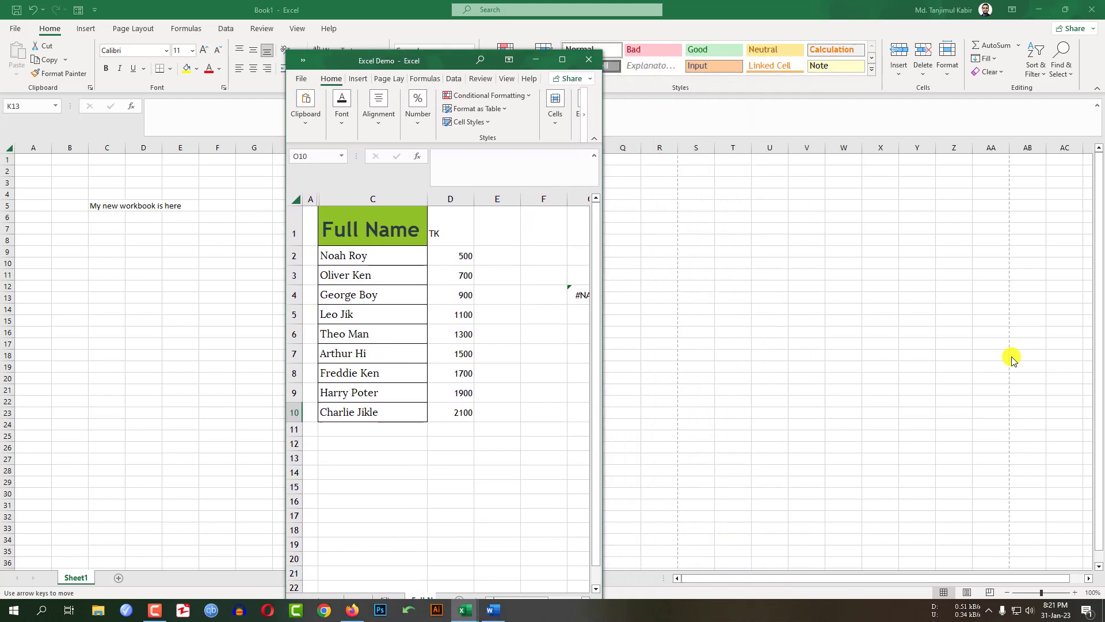
{"action": "key", "text": "Left"}
{"action": "key", "text": "Left"}
{"action": "key", "text": "Down"}
{"action": "key", "text": "Down"}
{"action": "key", "text": "Down"}
{"action": "key", "text": "Down"}
{"action": "key", "text": "Down"}
{"action": "key", "text": "Down"}
{"action": "key", "text": "Up"}
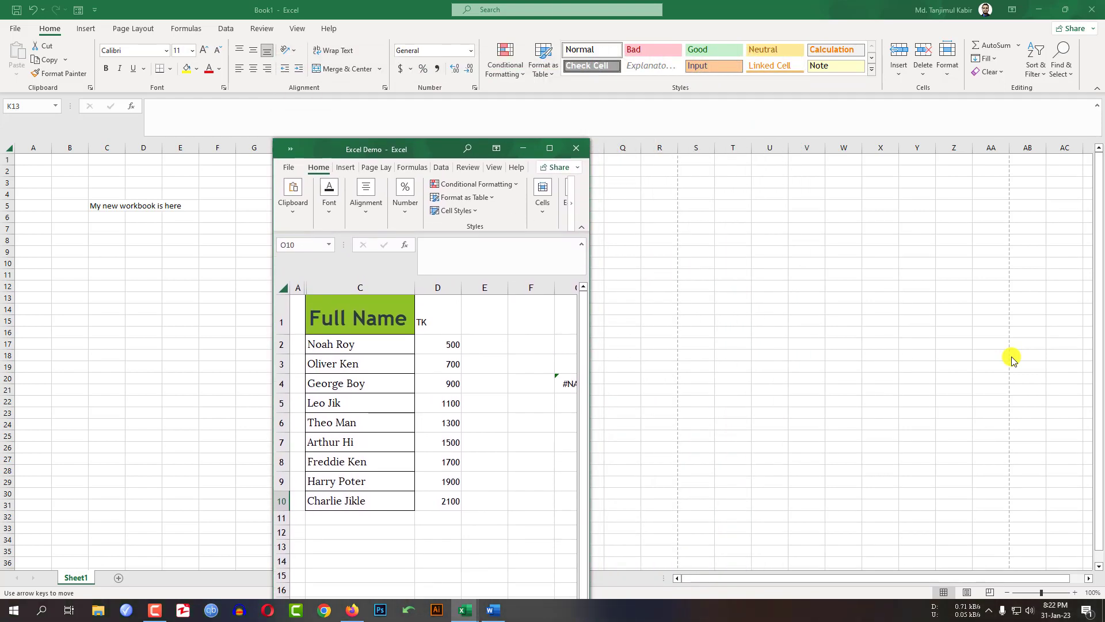
{"action": "key", "text": "Up"}
{"action": "key", "text": "Up"}
{"action": "key", "text": "Up"}
{"action": "key", "text": "Up"}
{"action": "key", "text": "Up"}
{"action": "key", "text": "Right"}
{"action": "key", "text": "Right"}
{"action": "key", "text": "Right"}
{"action": "key", "text": "Right"}
{"action": "key", "text": "Right"}
{"action": "key", "text": "Right"}
{"action": "key", "text": "Right"}
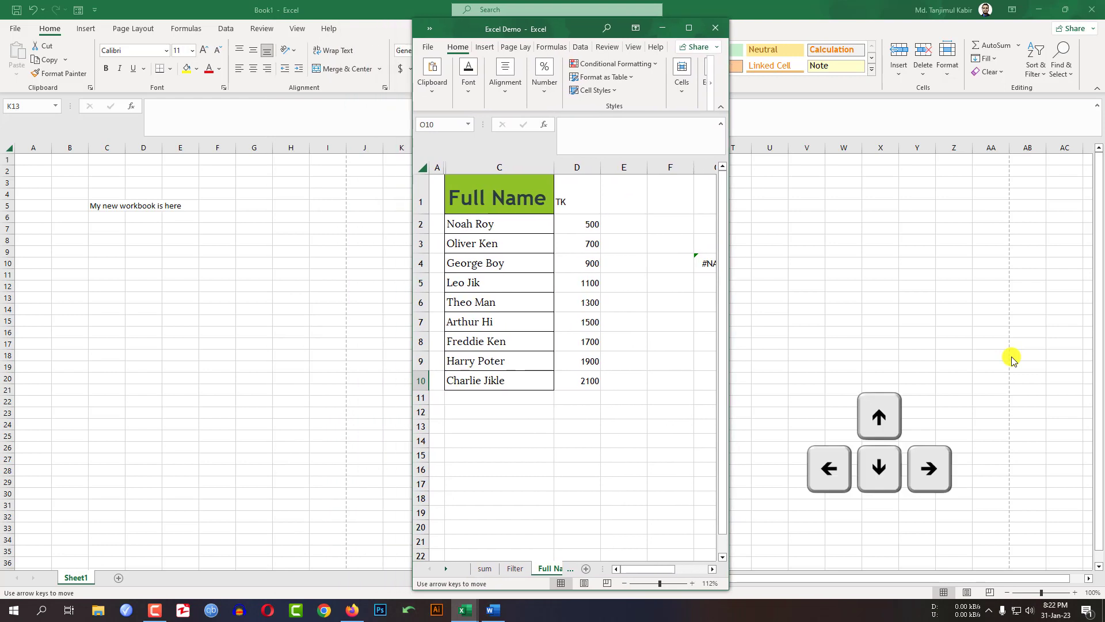
{"action": "key", "text": "Left"}
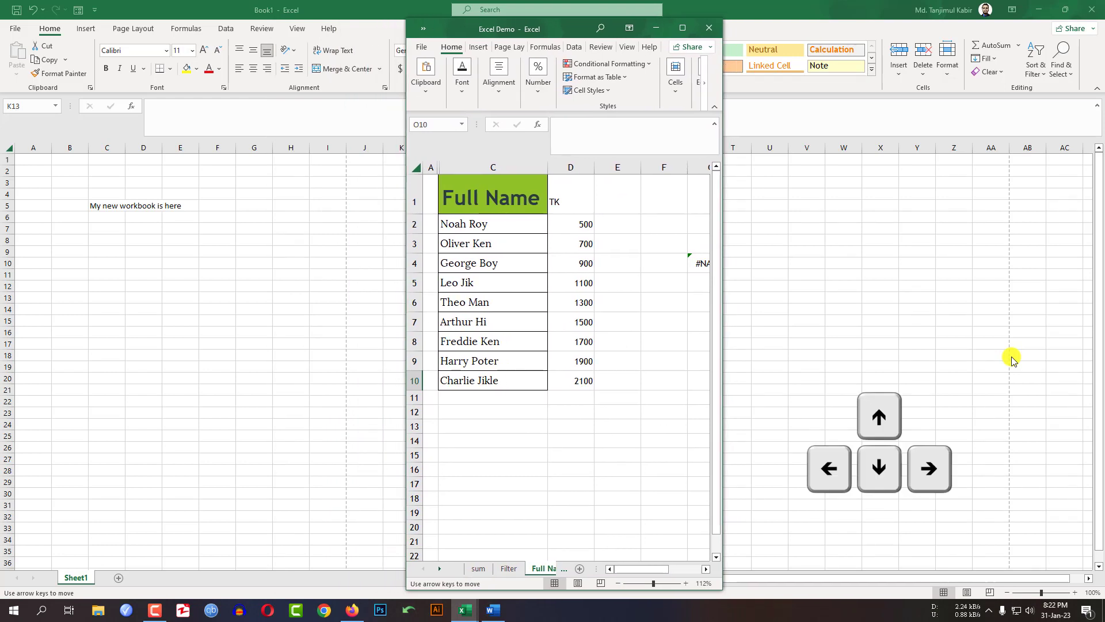
{"action": "key", "text": "Left"}
{"action": "key", "text": "Left"}
{"action": "key", "text": "Left"}
{"action": "key", "text": "Left"}
{"action": "key", "text": "Right"}
{"action": "key", "text": "Right"}
{"action": "key", "text": "Right"}
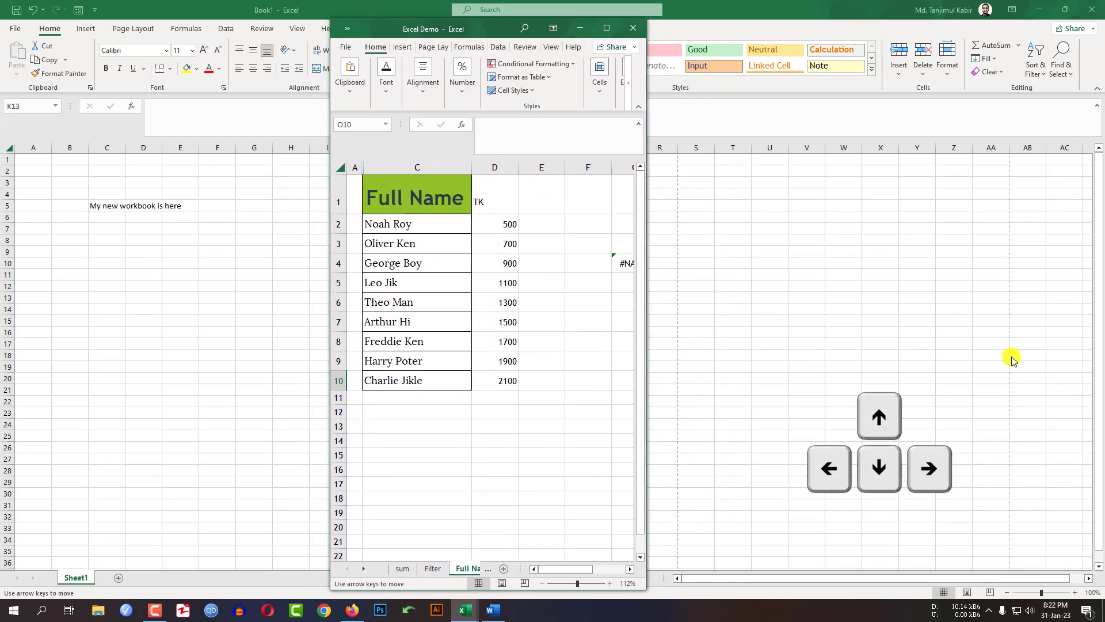
{"action": "key", "text": "Right"}
{"action": "key", "text": "Right"}
{"action": "key", "text": "Right"}
{"action": "key", "text": "Right"}
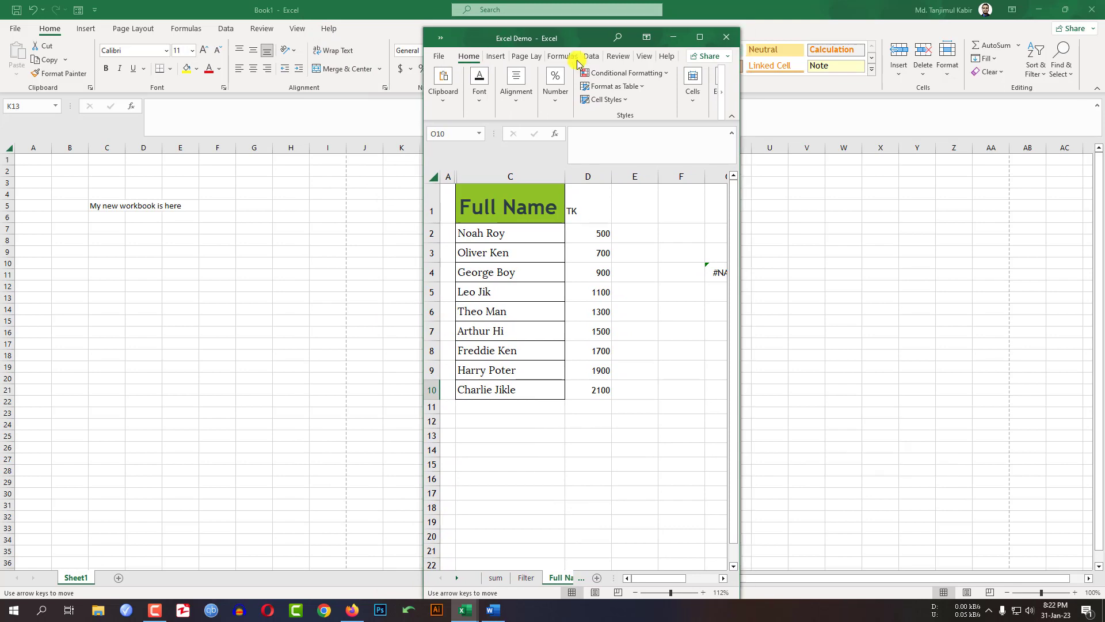
{"action": "key", "text": "Up"}
{"action": "key", "text": "Up"}
{"action": "key", "text": "Return"}
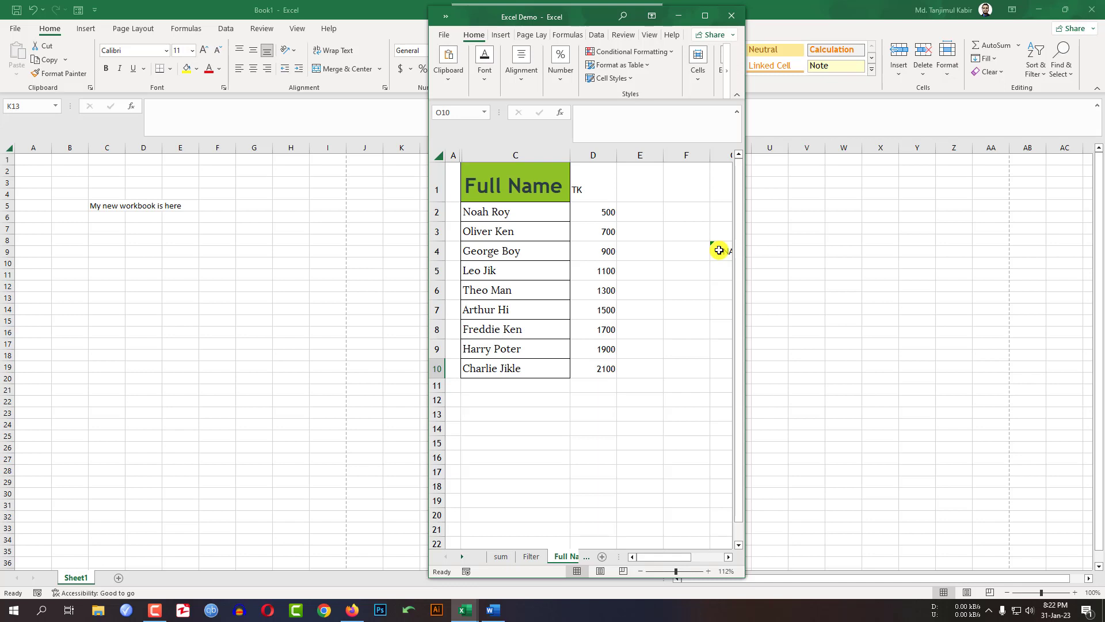
{"action": "left_click", "coordinate": [989, 611]}
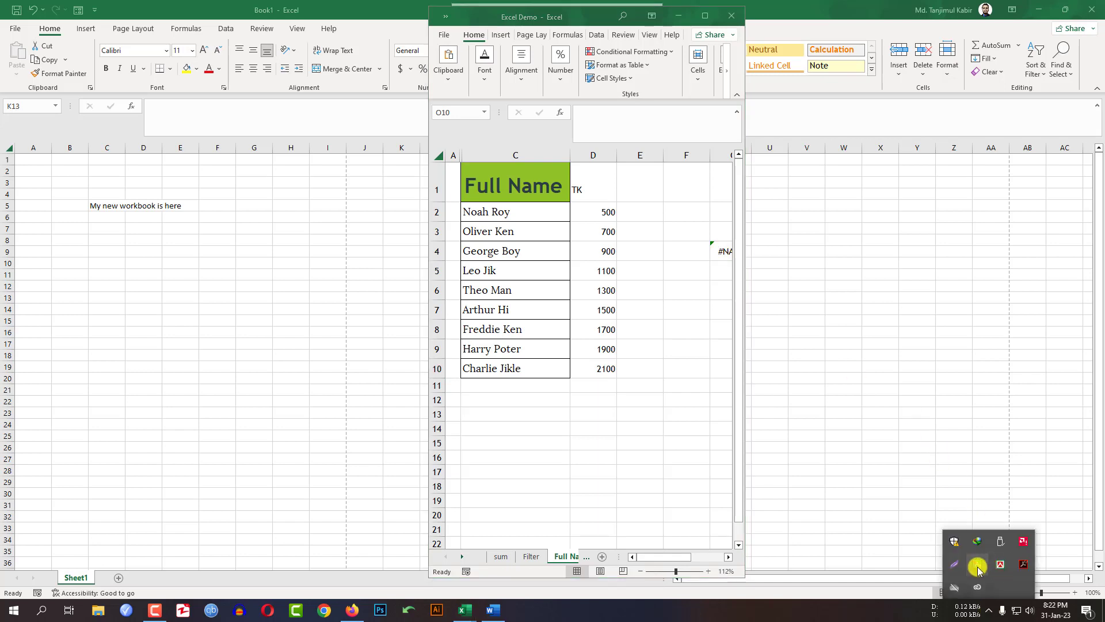
{"action": "right_click", "coordinate": [977, 566]}
{"action": "mouse_move", "coordinate": [1027, 497]}
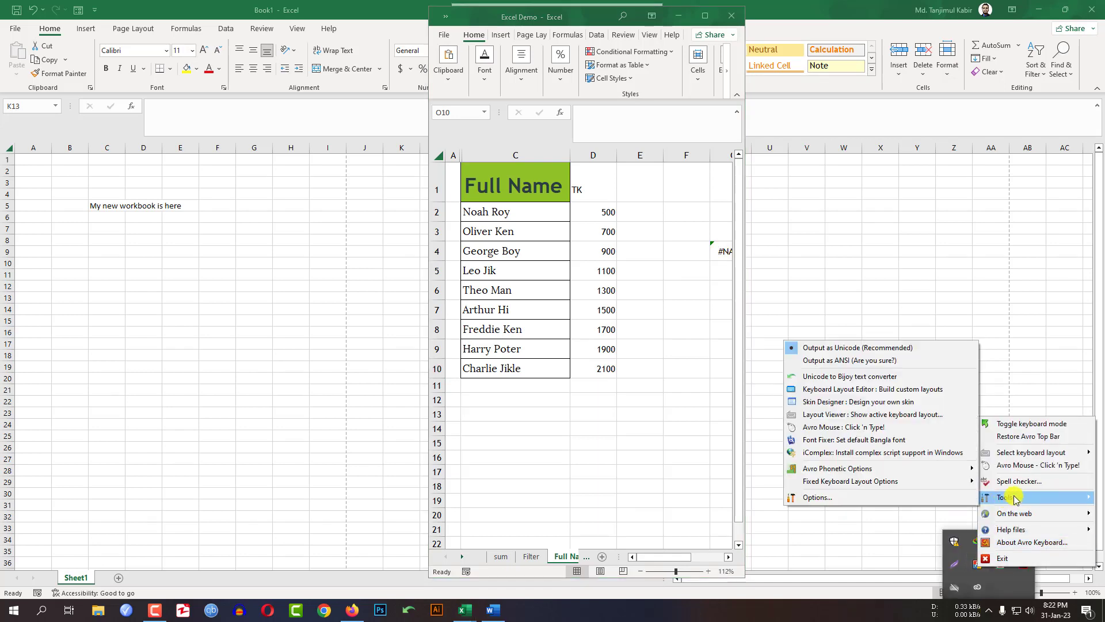
{"action": "left_click", "coordinate": [875, 497]}
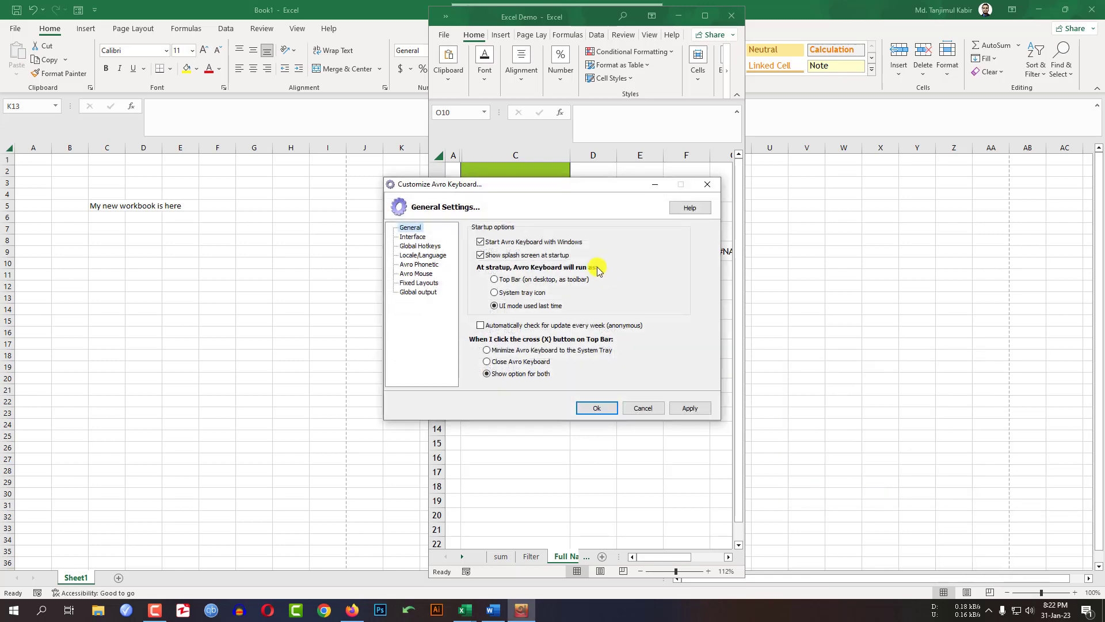
{"action": "left_click", "coordinate": [417, 246]}
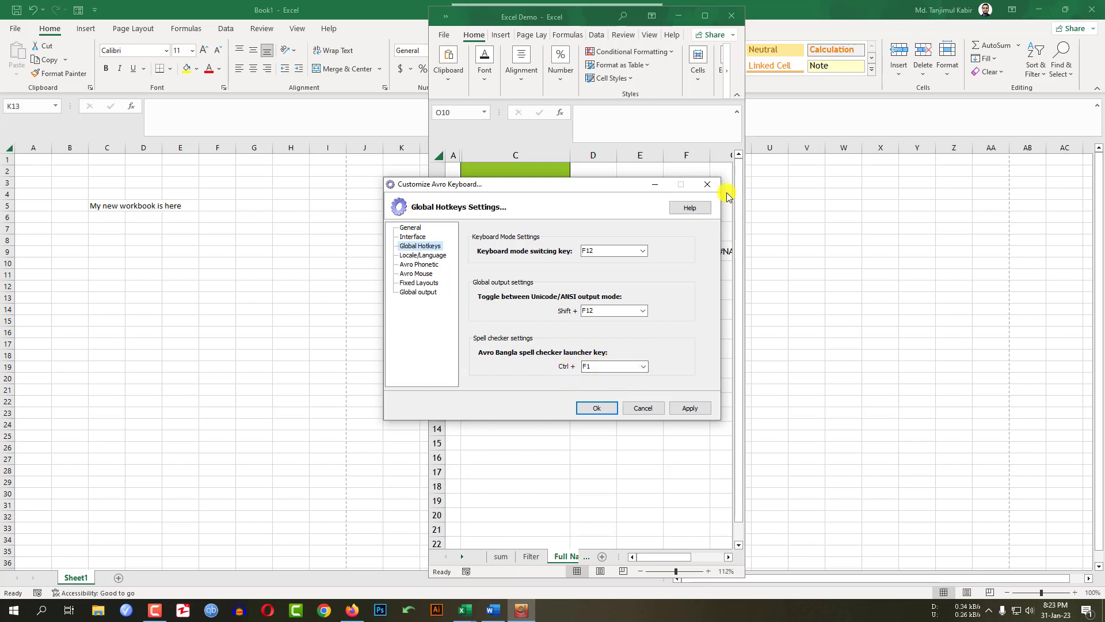
{"action": "left_click", "coordinate": [708, 184]}
{"action": "left_click", "coordinate": [657, 259]}
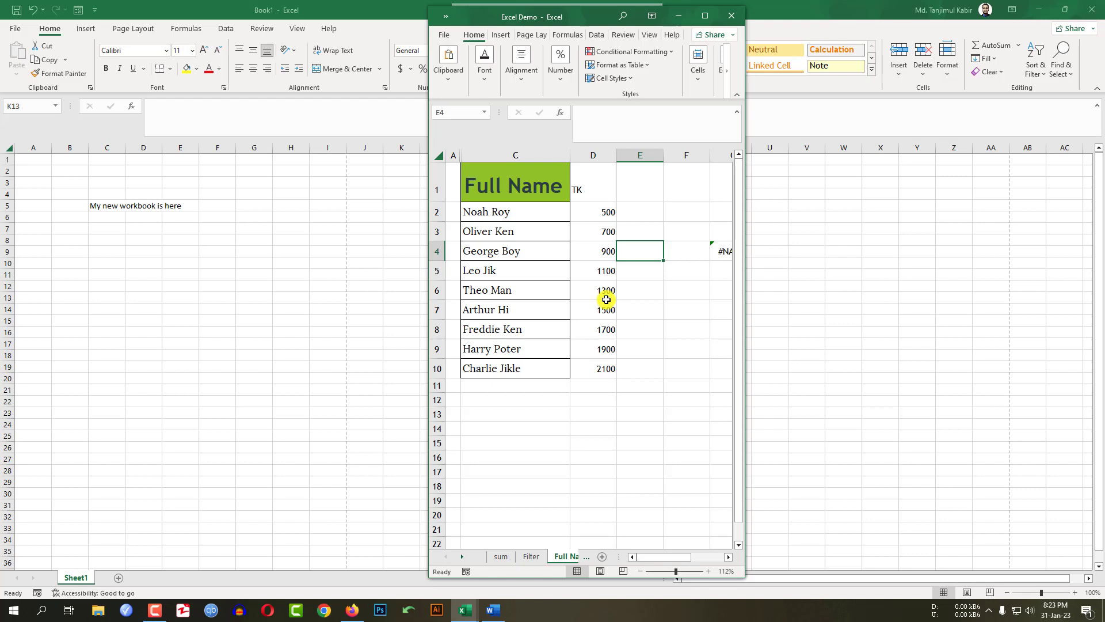
- Resize the Excel Demo window with Ctrl+F8 so column G shows fully and the window is shorter
{"action": "key", "text": "ctrl+F8"}
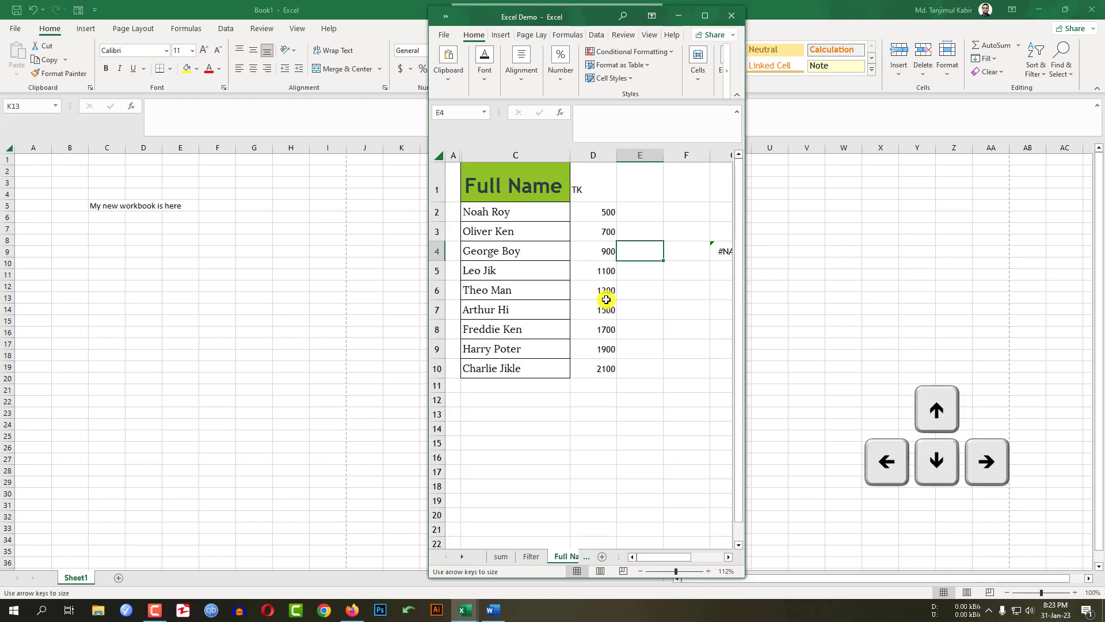
{"action": "key", "text": "Right"}
{"action": "key", "text": "Right"}
{"action": "key", "text": "Right"}
{"action": "key", "text": "Right"}
{"action": "key", "text": "Right"}
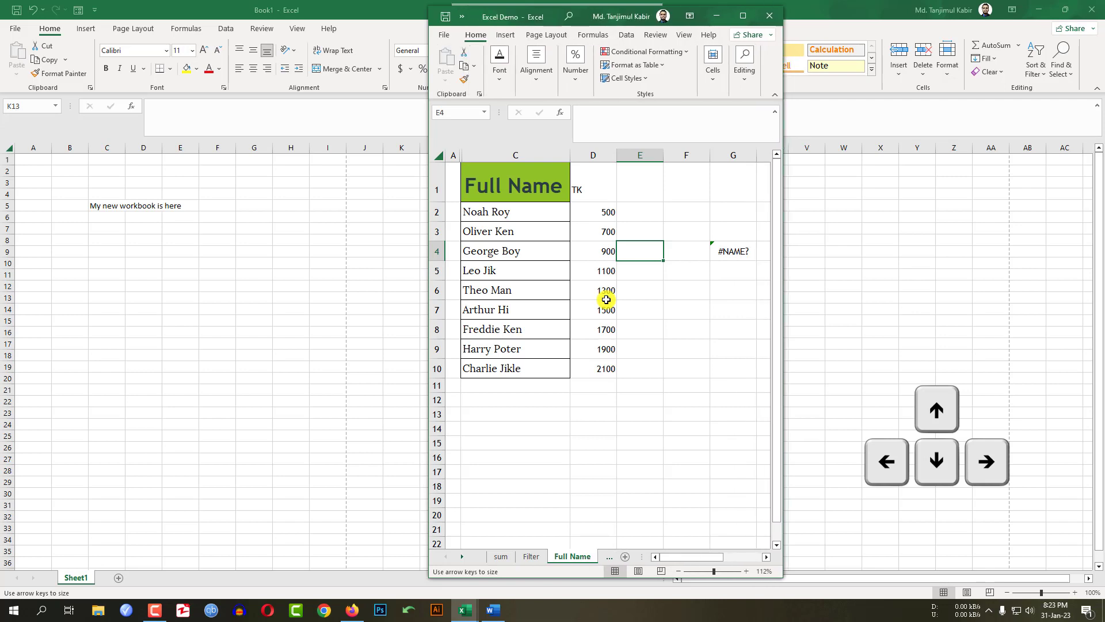
{"action": "key", "text": "Left"}
{"action": "key", "text": "Left"}
{"action": "key", "text": "Left"}
{"action": "key", "text": "Left"}
{"action": "key", "text": "Left"}
{"action": "key", "text": "Left"}
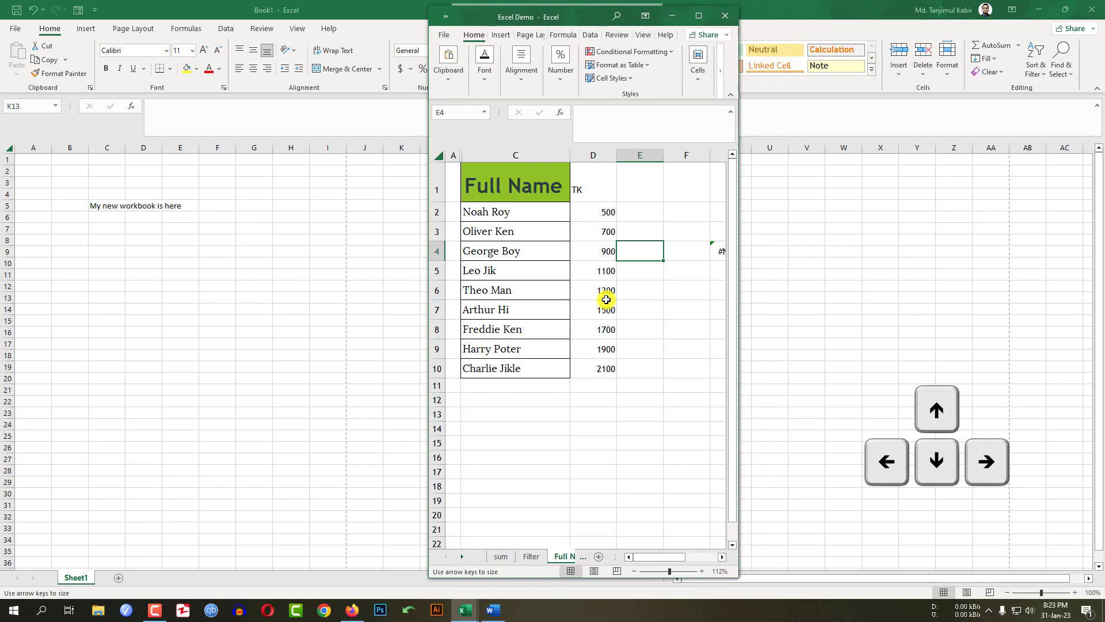
{"action": "key", "text": "Right"}
{"action": "key", "text": "Right"}
{"action": "key", "text": "Right"}
{"action": "key", "text": "Right"}
{"action": "key", "text": "Right"}
{"action": "key", "text": "Right"}
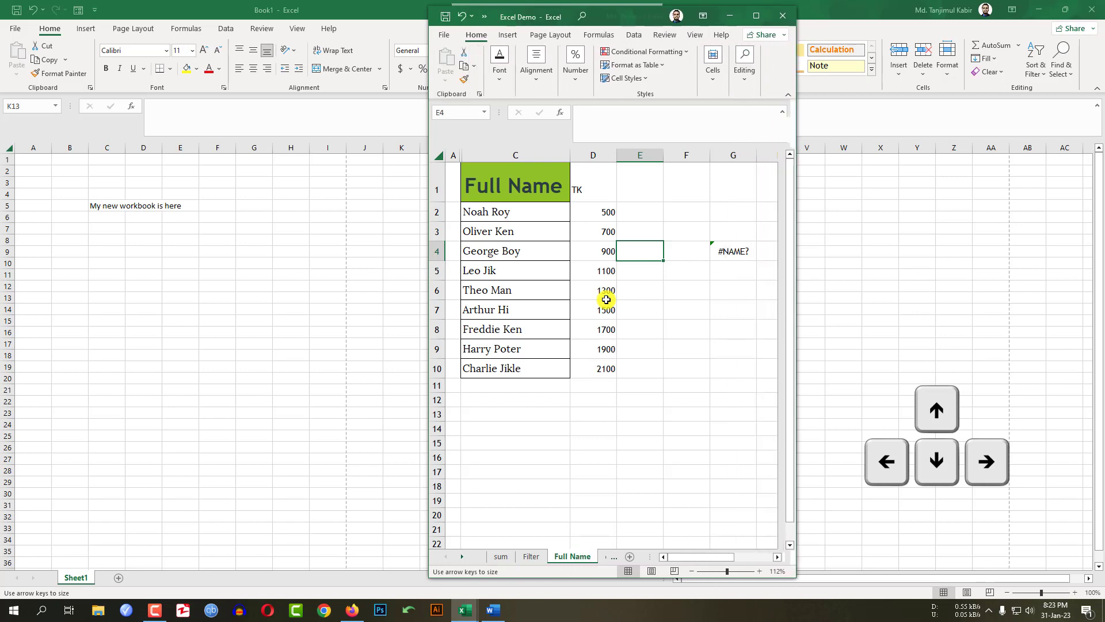
{"action": "key", "text": "Up"}
{"action": "key", "text": "Up"}
{"action": "key", "text": "Up"}
{"action": "key", "text": "Up"}
{"action": "key", "text": "Up"}
{"action": "key", "text": "Up"}
{"action": "key", "text": "Up"}
{"action": "key", "text": "Up"}
{"action": "key", "text": "Up"}
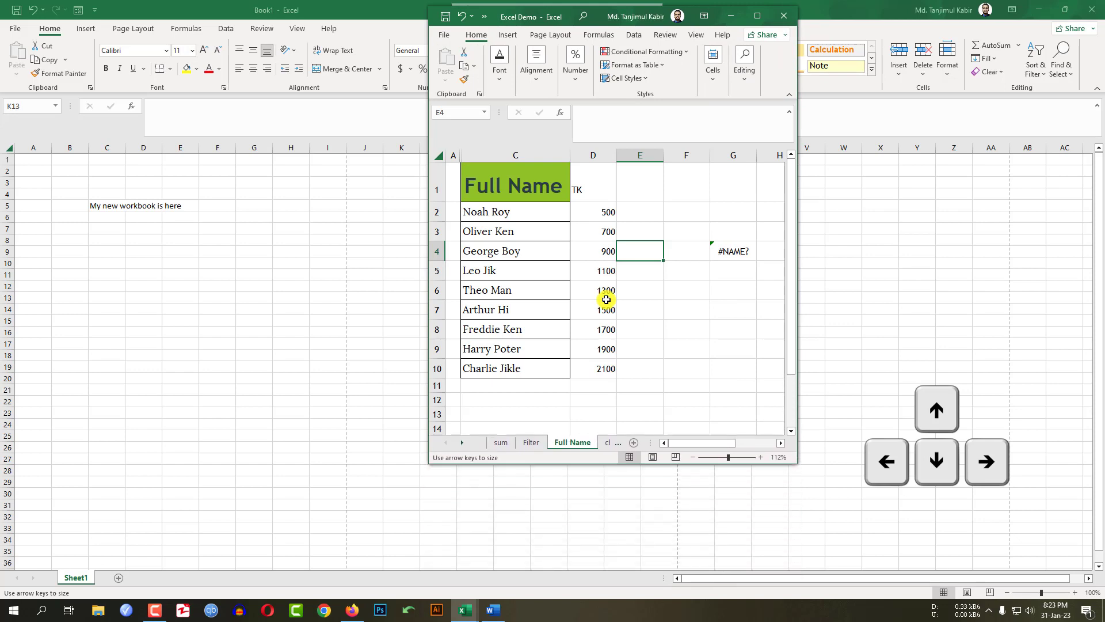
{"action": "key", "text": "Up"}
{"action": "key", "text": "Up"}
{"action": "key", "text": "Up"}
{"action": "key", "text": "Down"}
{"action": "key", "text": "Down"}
{"action": "key", "text": "Down"}
{"action": "key", "text": "Down"}
{"action": "key", "text": "Down"}
{"action": "key", "text": "Down"}
{"action": "key", "text": "Down"}
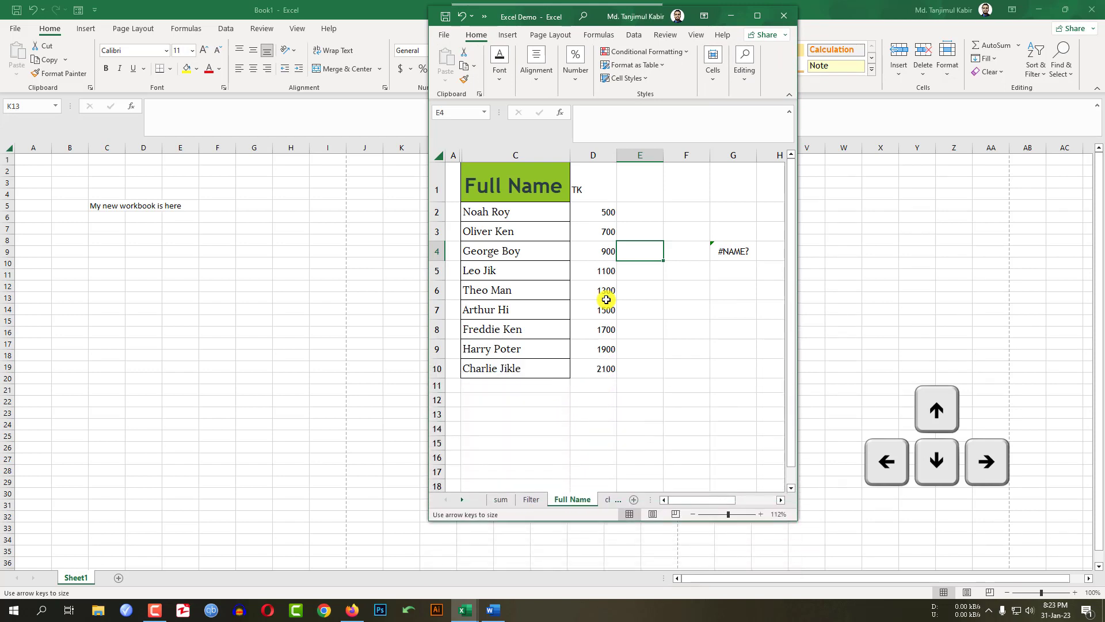
- Widen the Excel Demo window to show columns H and I, then minimize it
{"action": "key", "text": "Left"}
{"action": "key", "text": "Left"}
{"action": "key", "text": "Up"}
{"action": "key", "text": "Left"}
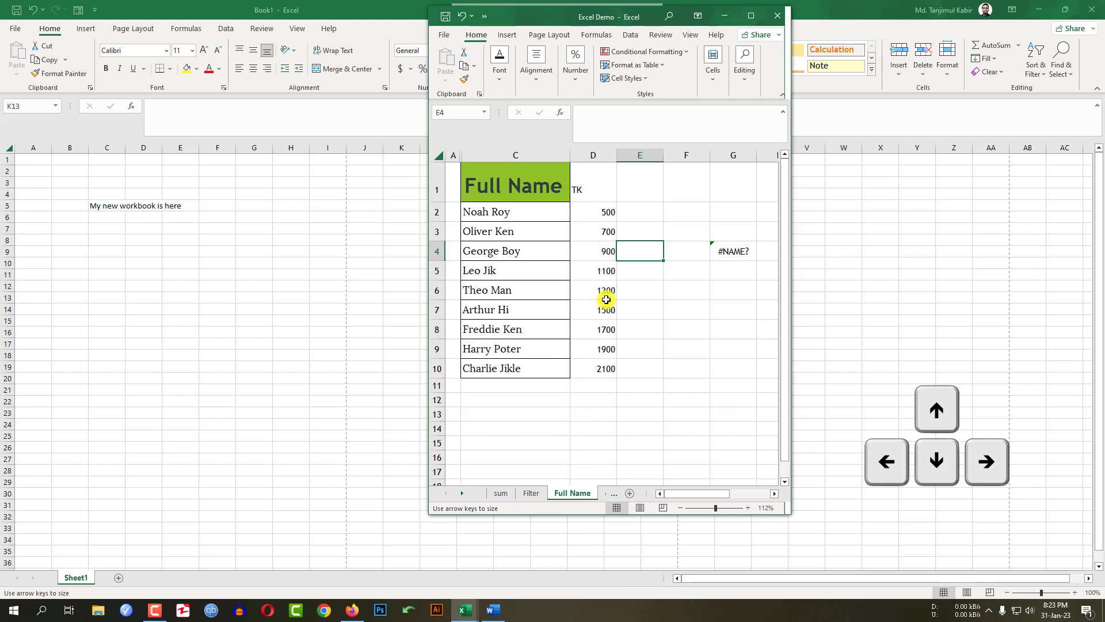
{"action": "key", "text": "Right"}
{"action": "key", "text": "Right"}
{"action": "key", "text": "Right"}
{"action": "key", "text": "Right"}
{"action": "key", "text": "Right"}
{"action": "key", "text": "Right"}
{"action": "key", "text": "Right"}
{"action": "key", "text": "Right"}
{"action": "key", "text": "Right"}
{"action": "key", "text": "Right"}
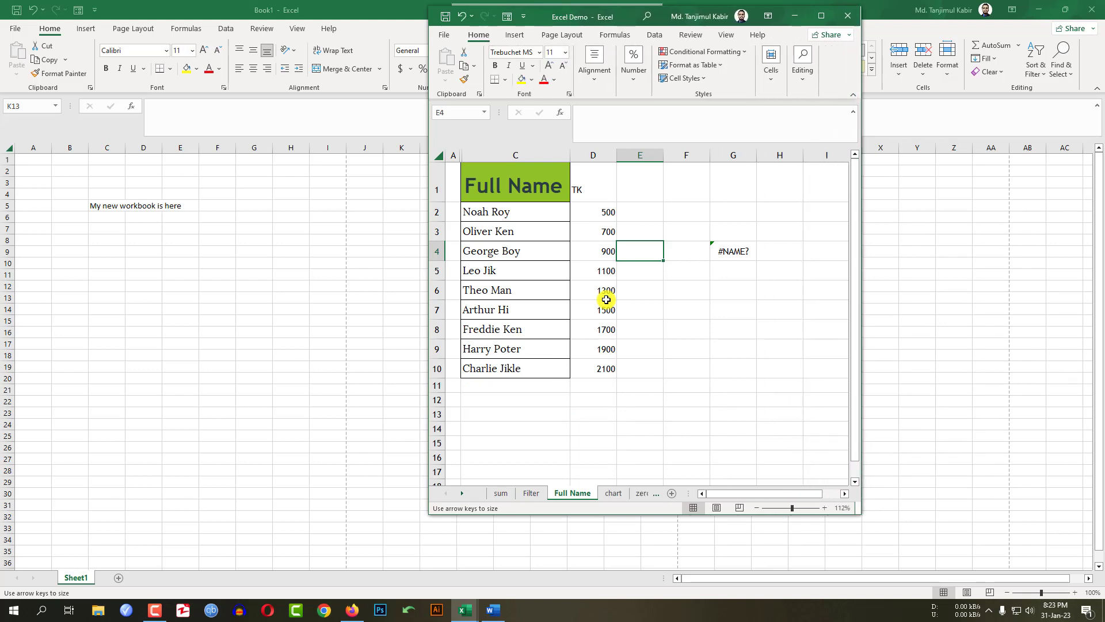
{"action": "key", "text": "Right"}
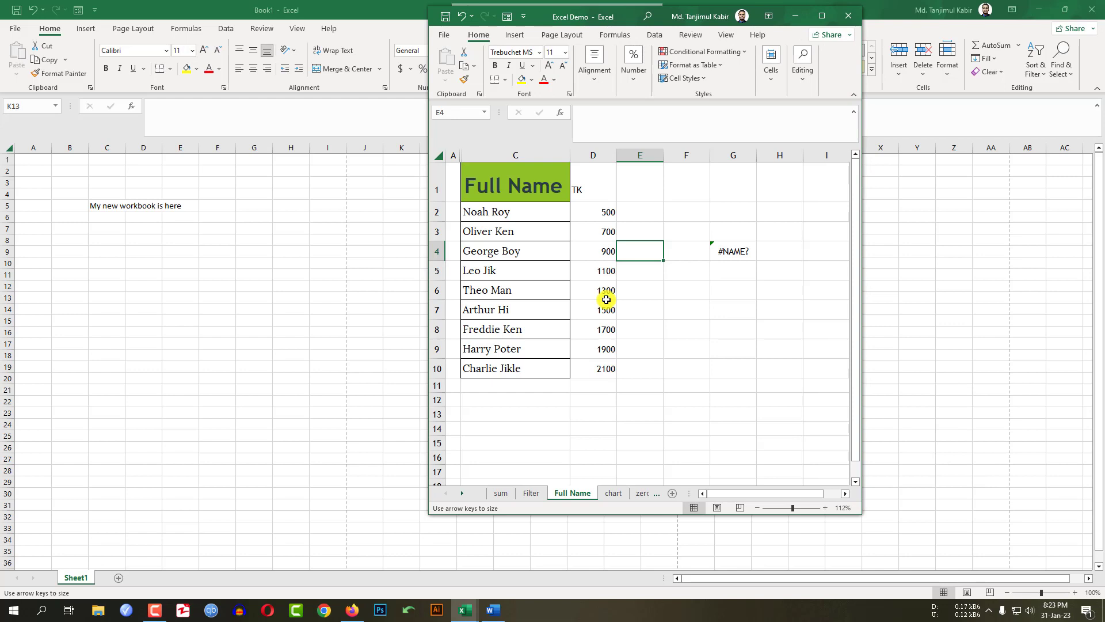
{"action": "left_click", "coordinate": [801, 436]}
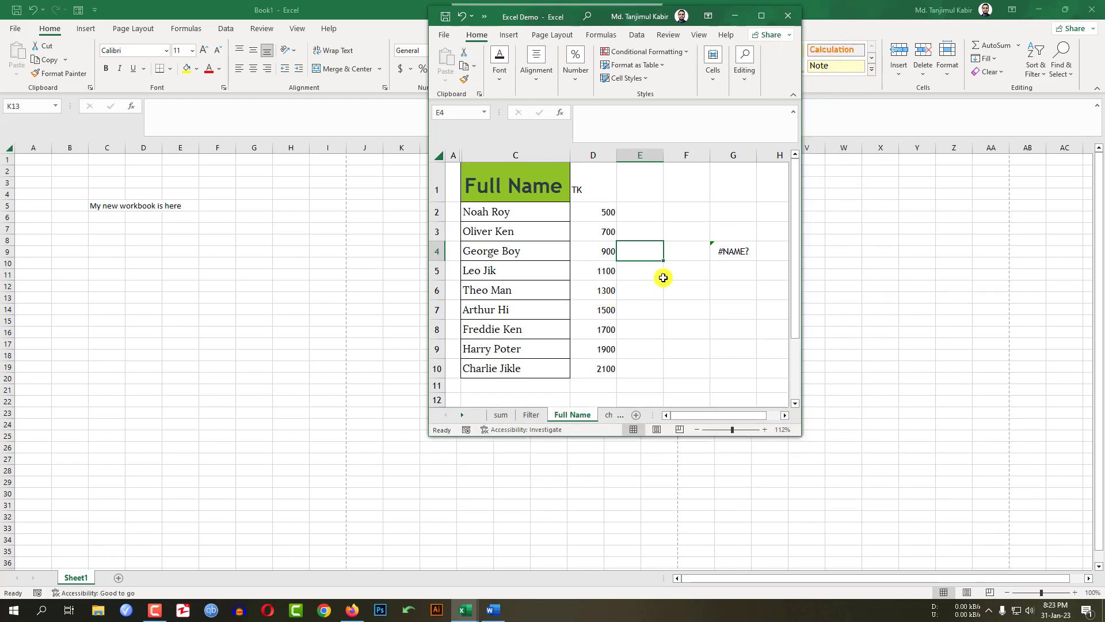
{"action": "key", "text": "super+Down"}
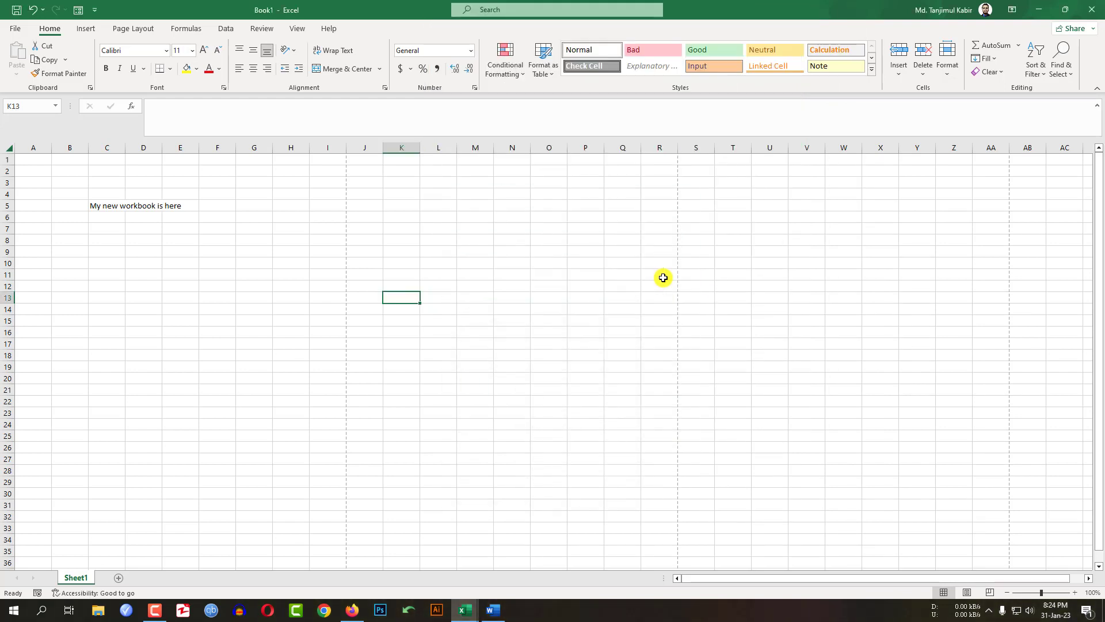
- Minimize Book1 to the desktop, restore it, and insert a Macro1 macro sheet with Ctrl+F11
{"action": "left_click", "coordinate": [663, 278]}
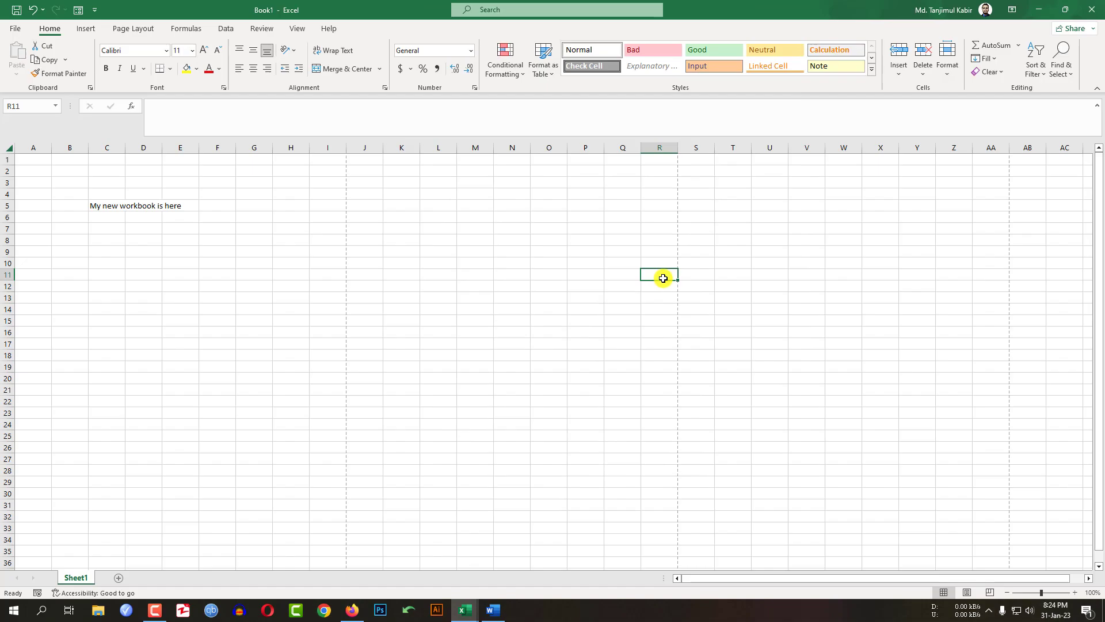
{"action": "key", "text": "super+d"}
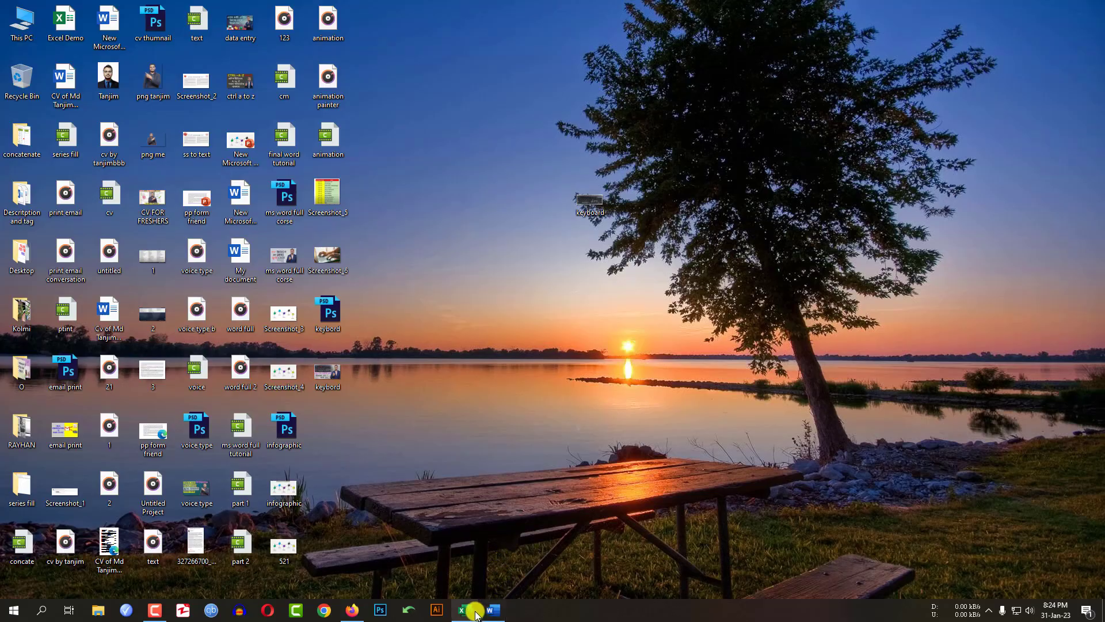
{"action": "mouse_move", "coordinate": [463, 610]}
{"action": "left_click", "coordinate": [455, 553]}
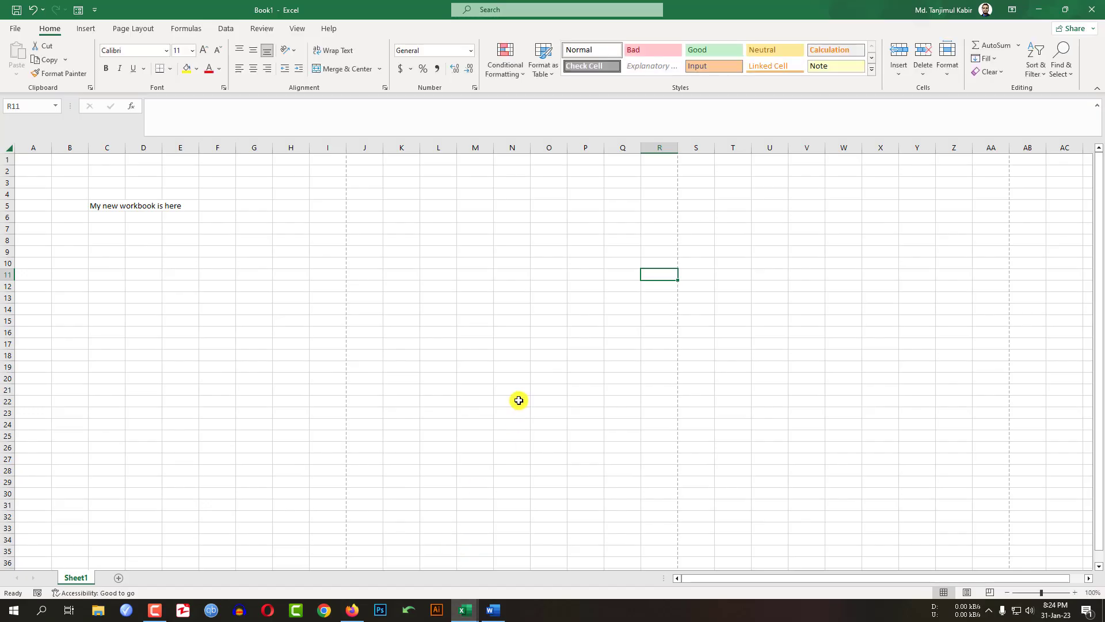
{"action": "left_click", "coordinate": [549, 286]}
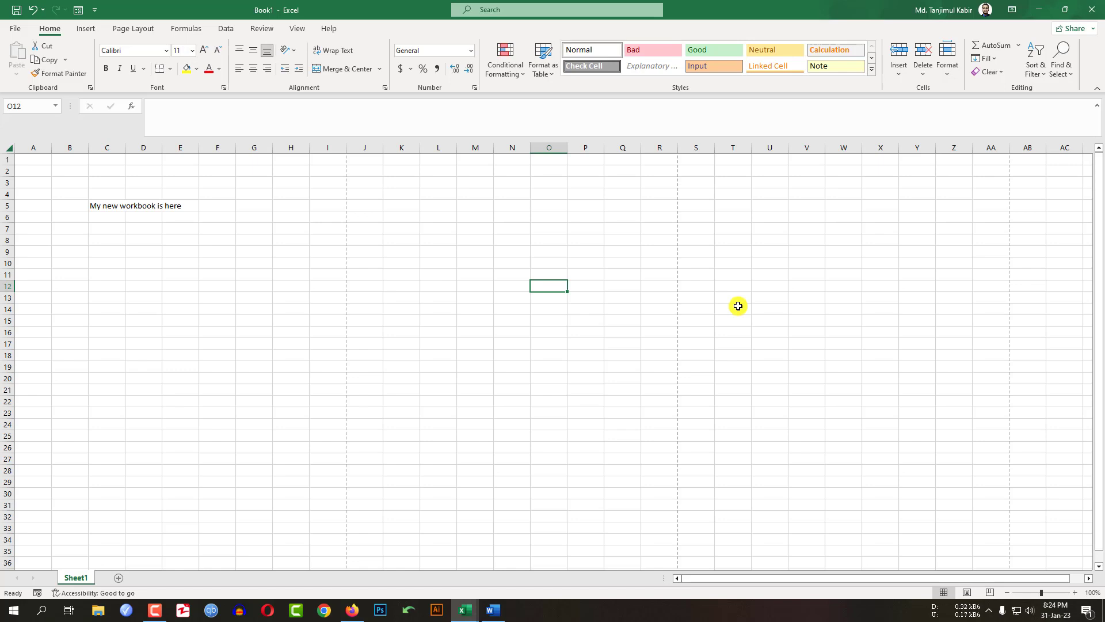
{"action": "key", "text": "ctrl+F11"}
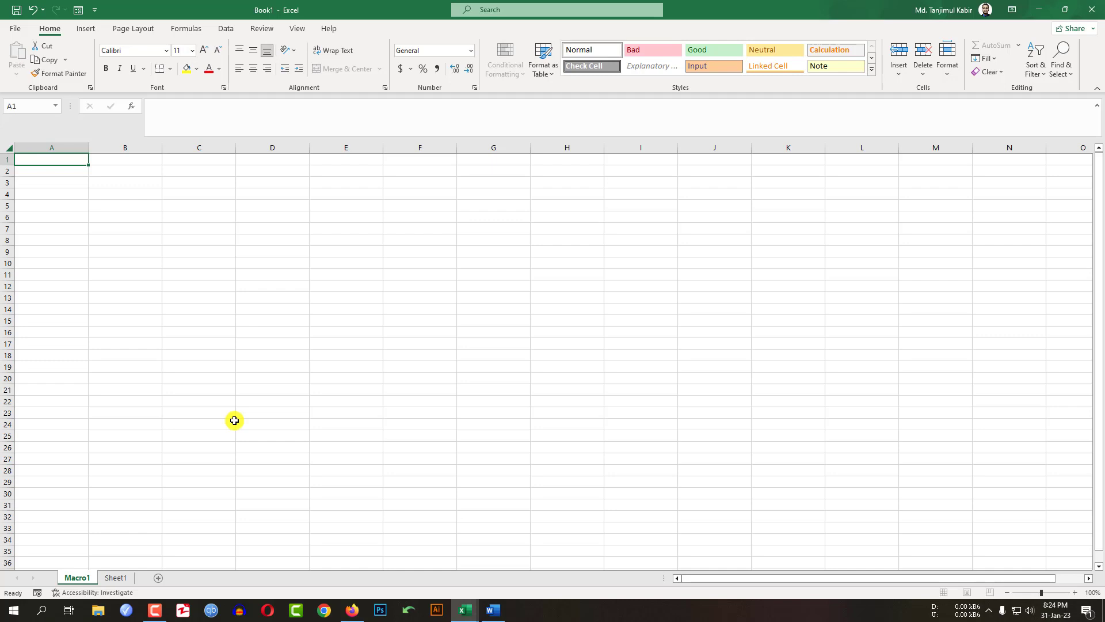
- Open DHU SUMM SEWING-October-2022 from Downloads through the Ctrl+F12 Open dialog
{"action": "key", "text": "ctrl+F12"}
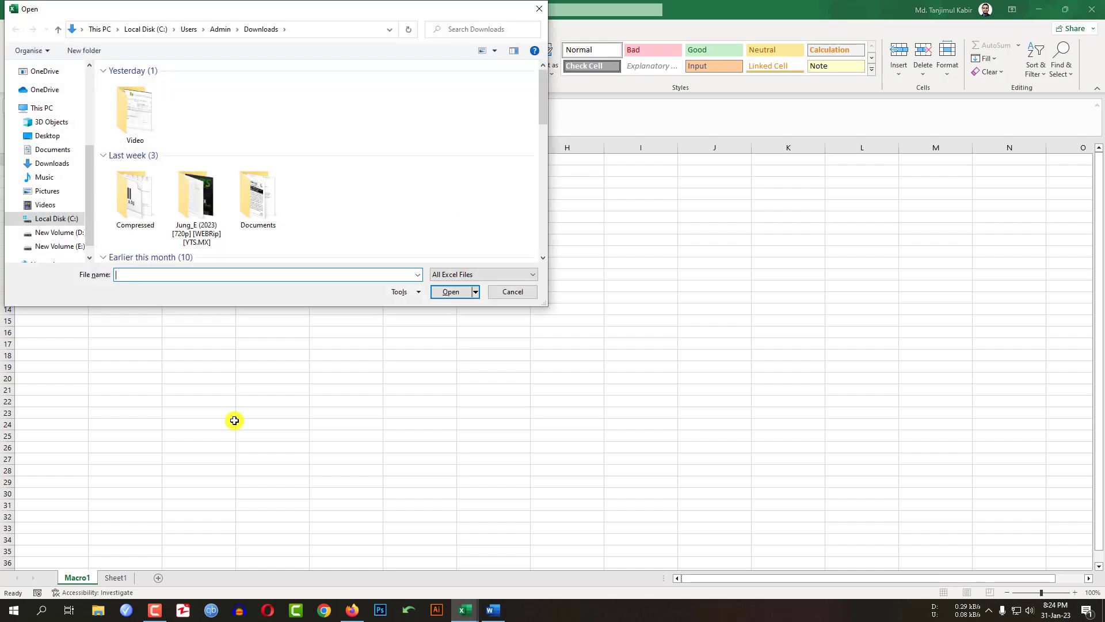
{"action": "scroll", "coordinate": [457, 221], "scroll_direction": "down", "scroll_amount": 10}
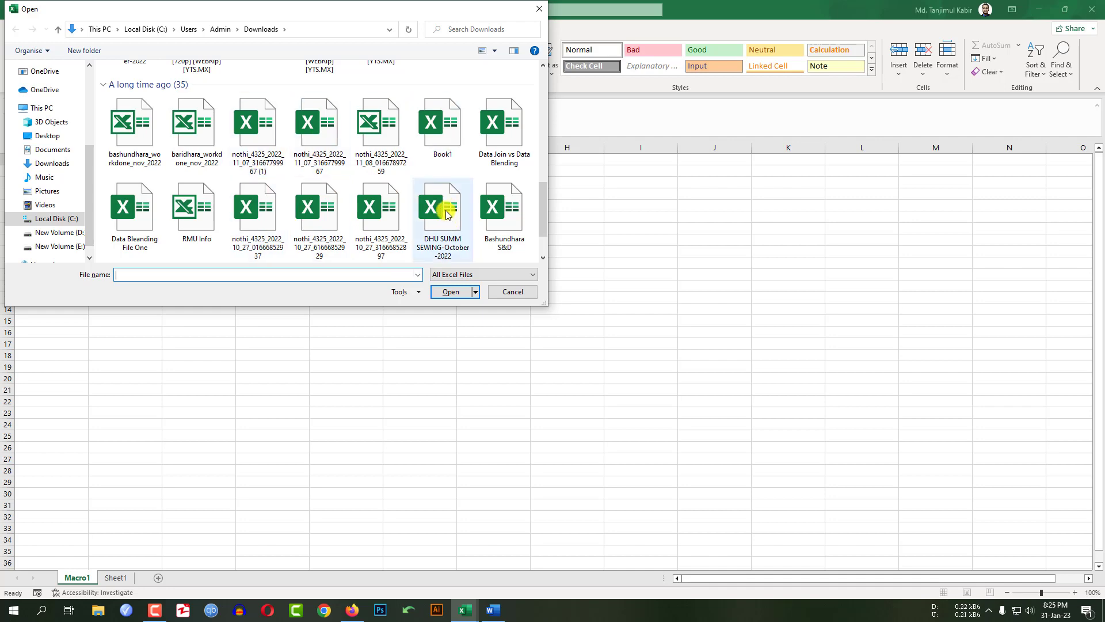
{"action": "scroll", "coordinate": [383, 207], "scroll_direction": "up", "scroll_amount": 5}
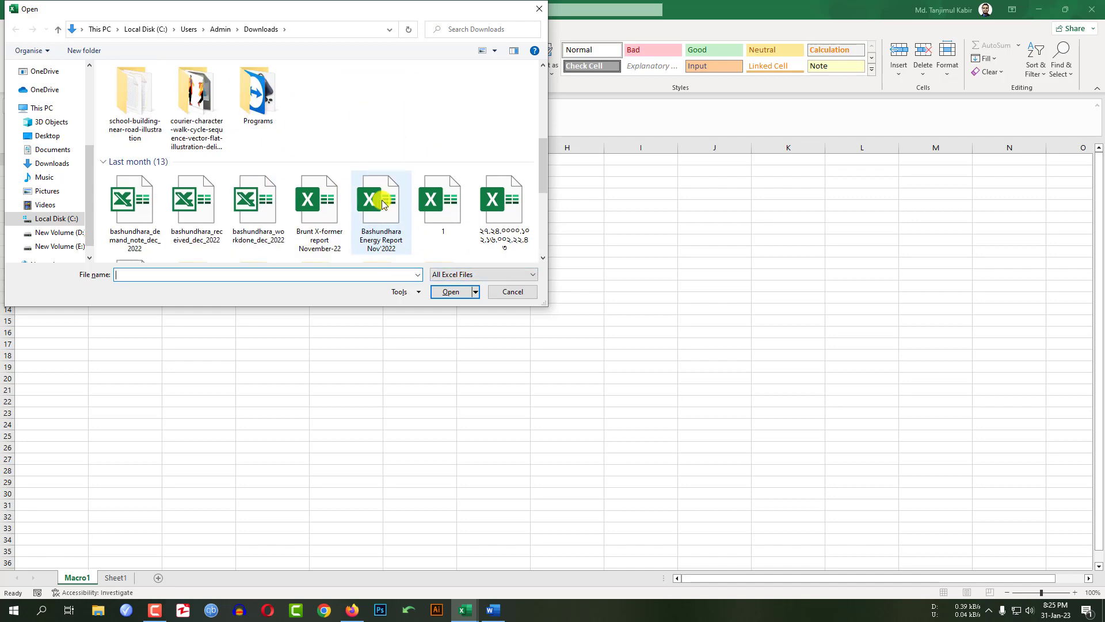
{"action": "scroll", "coordinate": [382, 204], "scroll_direction": "down", "scroll_amount": 2}
{"action": "scroll", "coordinate": [383, 201], "scroll_direction": "down", "scroll_amount": 3}
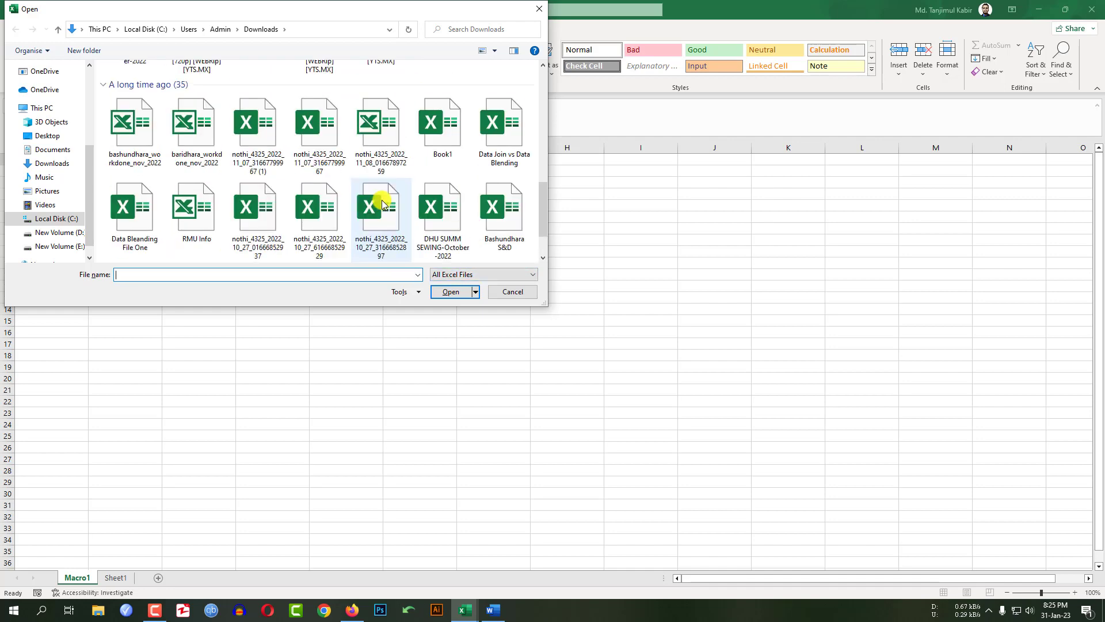
{"action": "left_click", "coordinate": [447, 229]}
{"action": "left_click", "coordinate": [452, 291]}
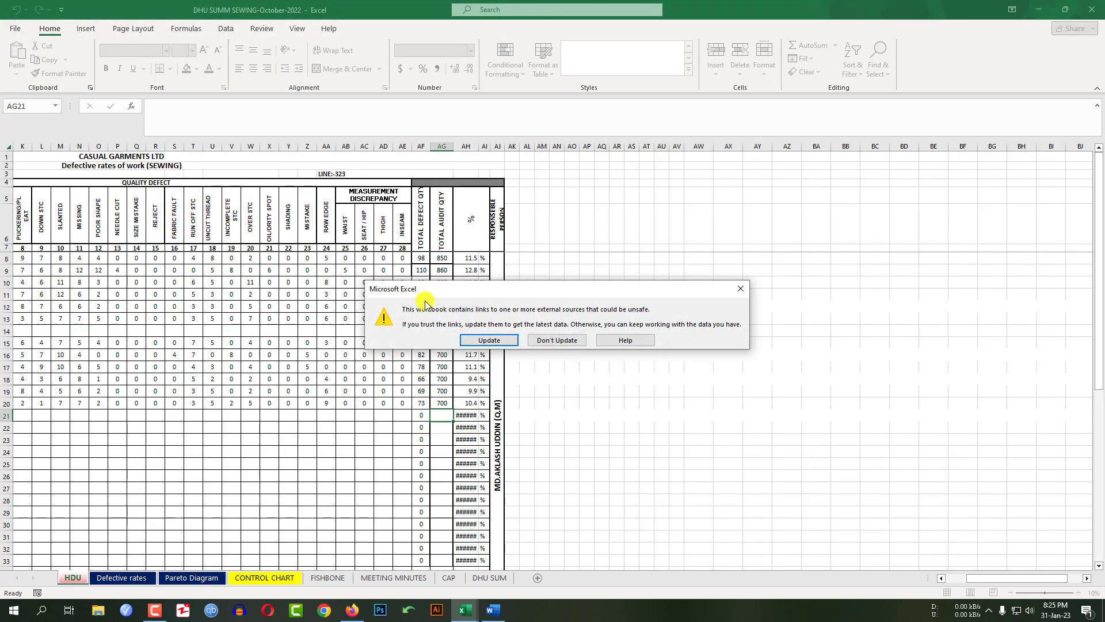
- Choose Don't Update in the external-links security warning
{"action": "left_click", "coordinate": [575, 342]}
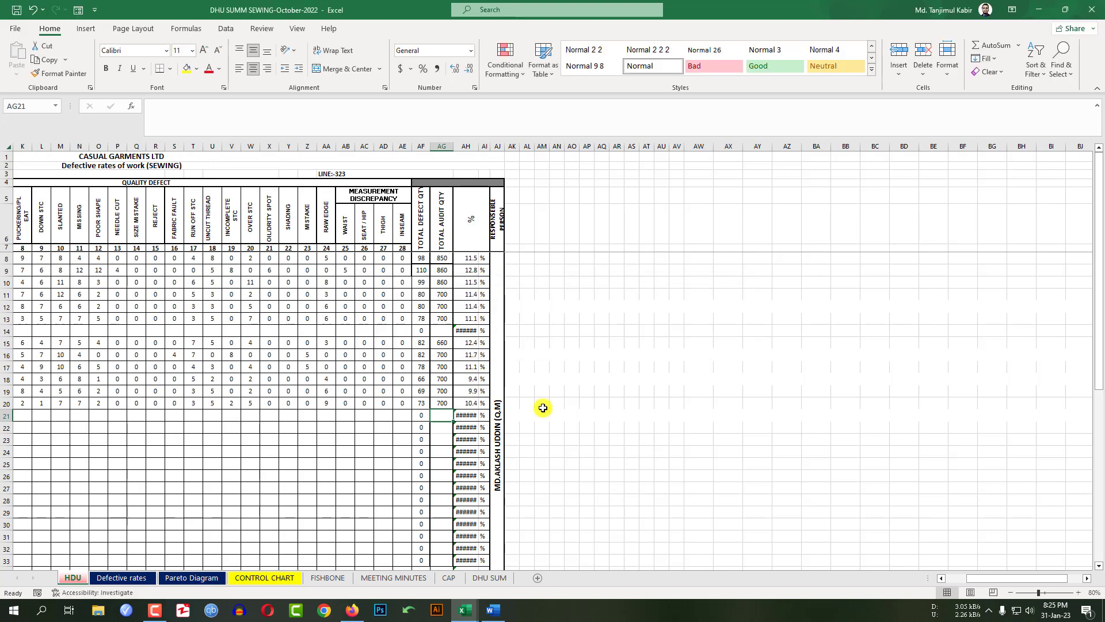